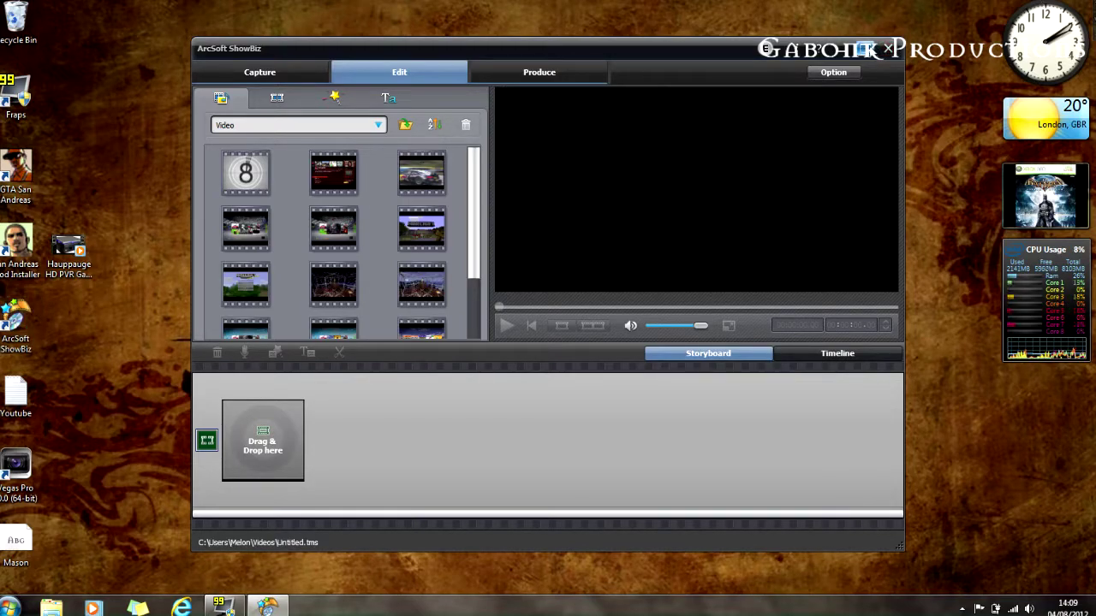
Step: Maximize the window, glance at the Produce options, and open the video capture module
left_click(872, 48)
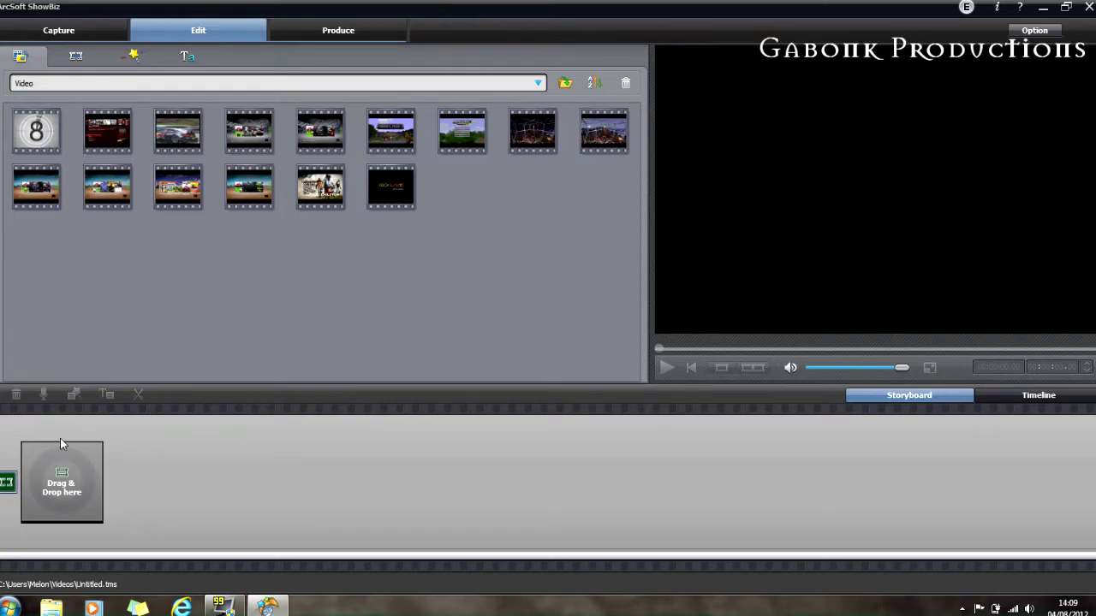
left_click(340, 28)
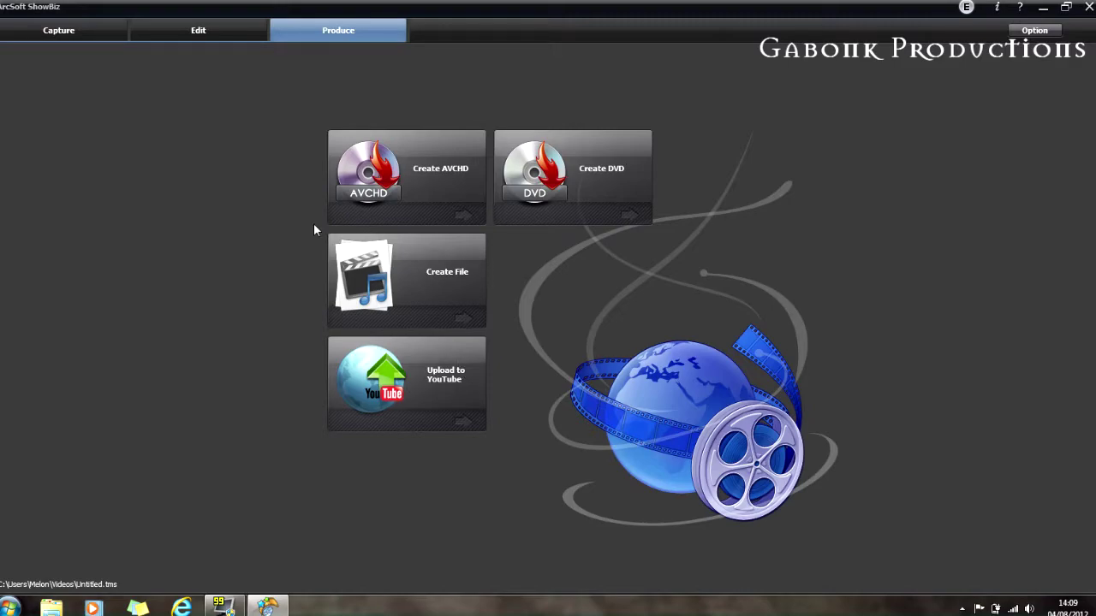
left_click(54, 33)
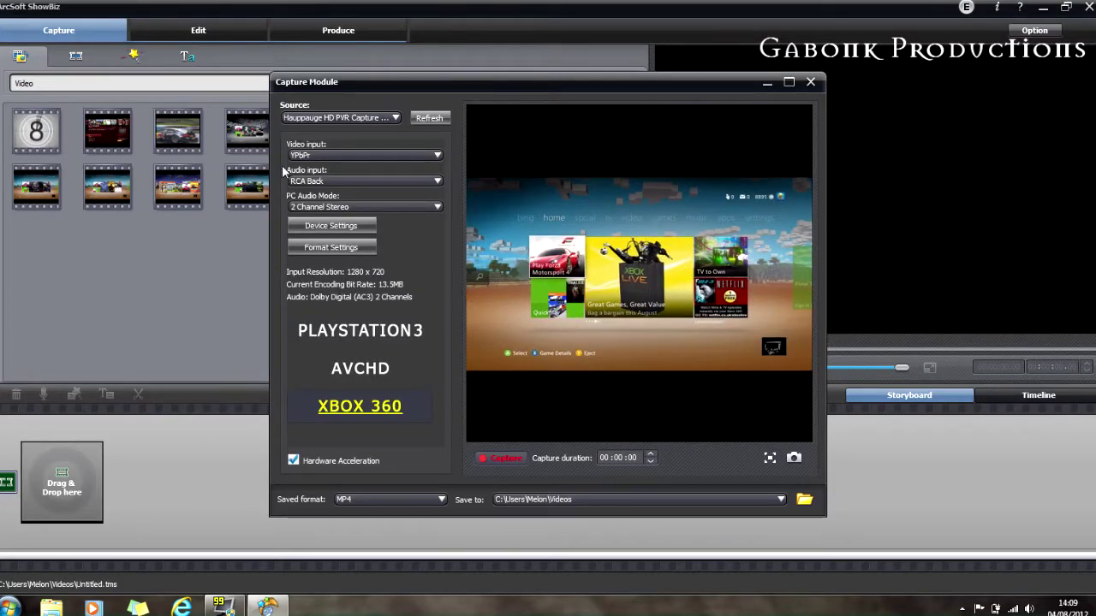
Step: Choose the Hauppauge HD PVR capture device as the source and YPbPr as the video input
left_click(397, 119)
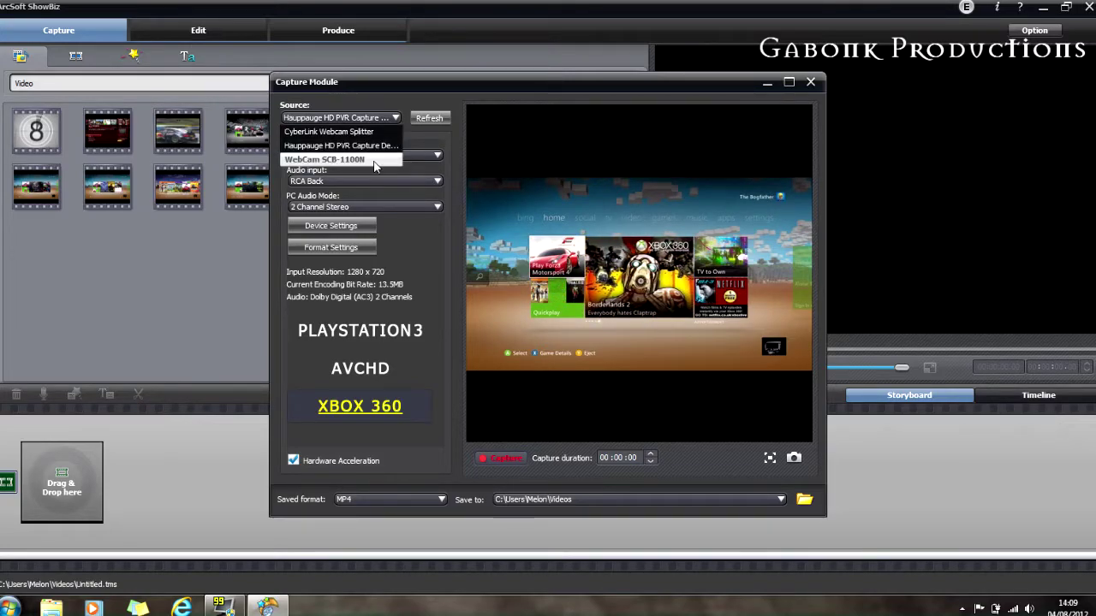
left_click(368, 147)
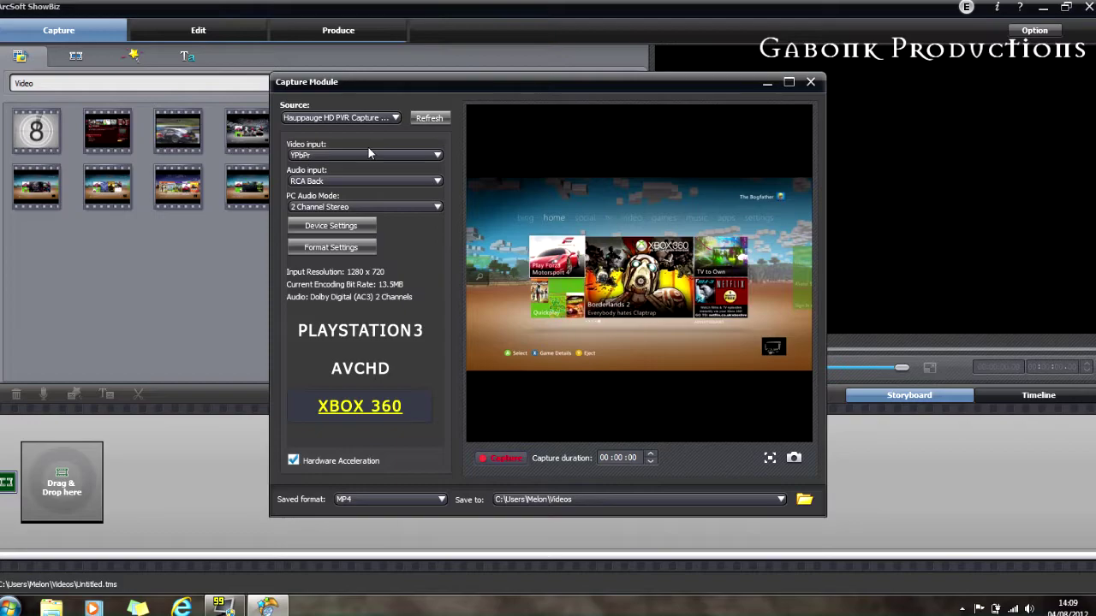
left_click(438, 156)
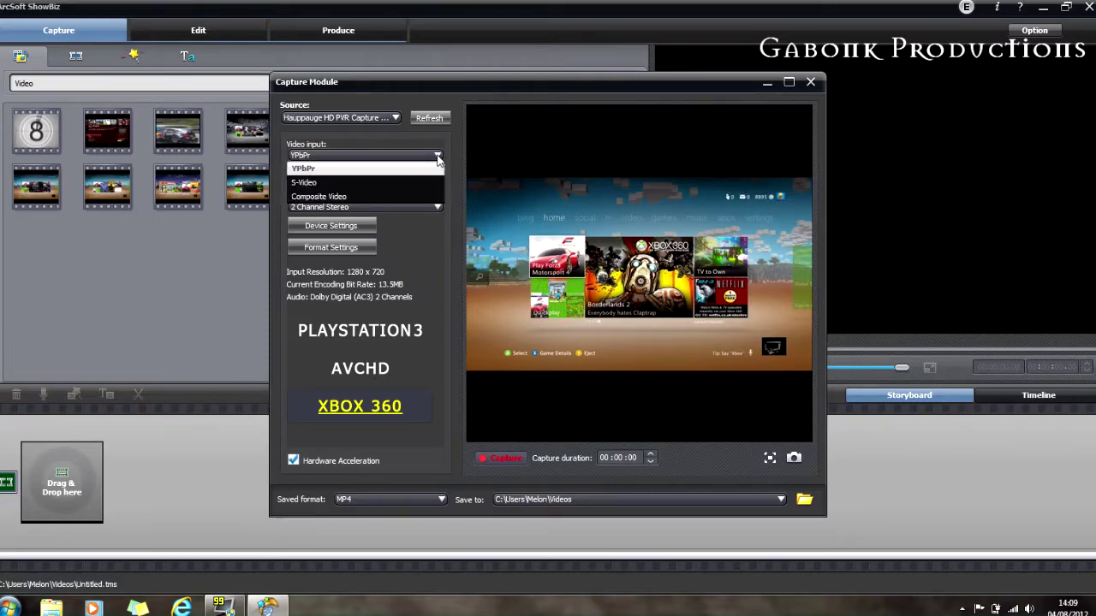
left_click(353, 169)
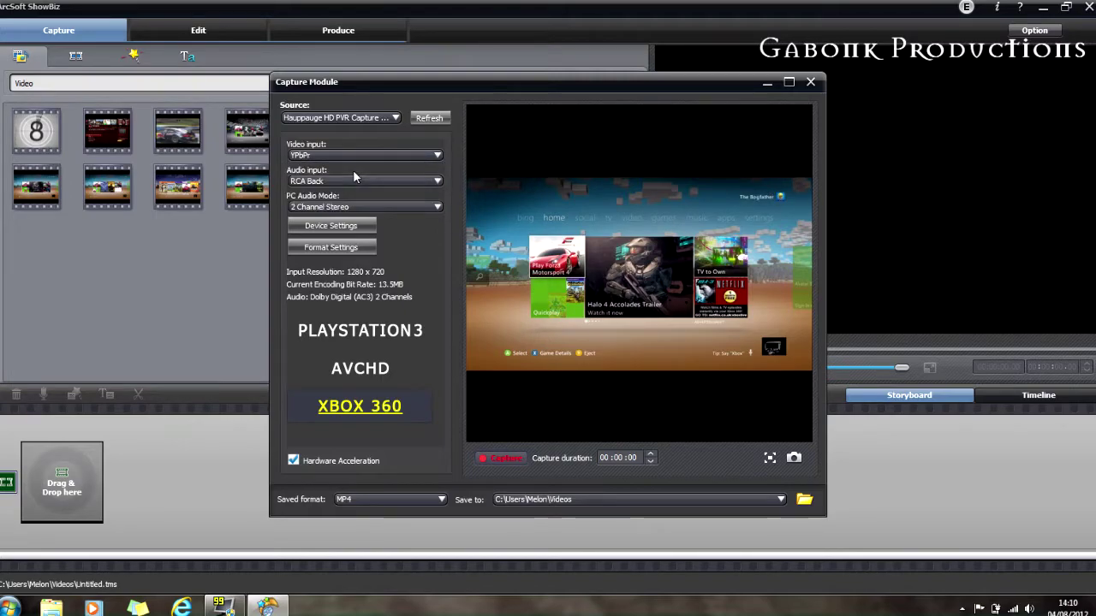
Step: Review the audio input and PC audio mode choices, keeping RCA Back and 2 Channel Stereo
left_click(419, 181)
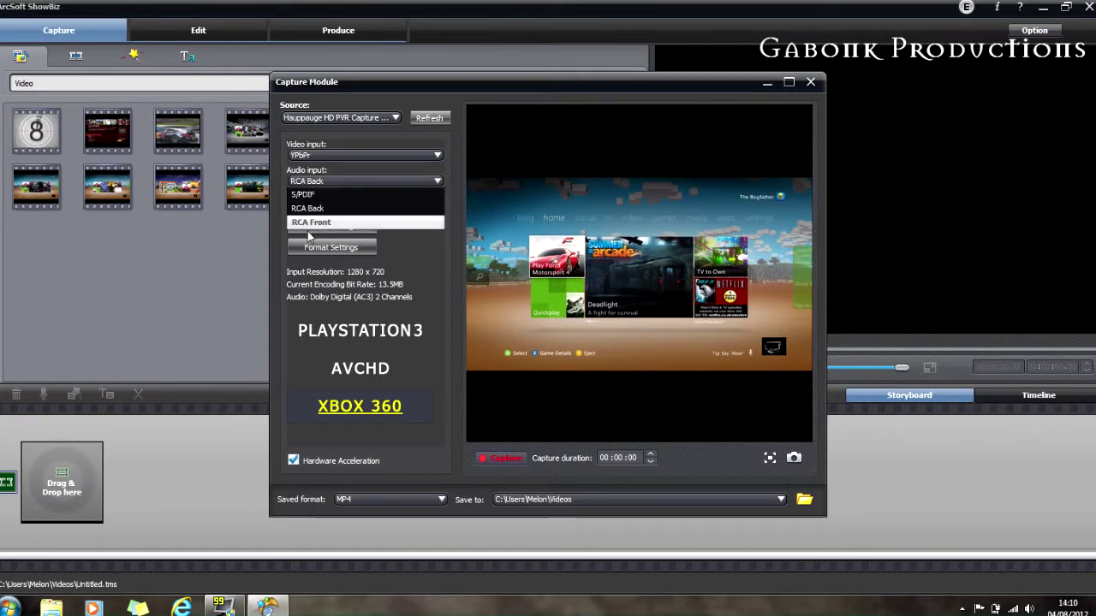
left_click(390, 180)
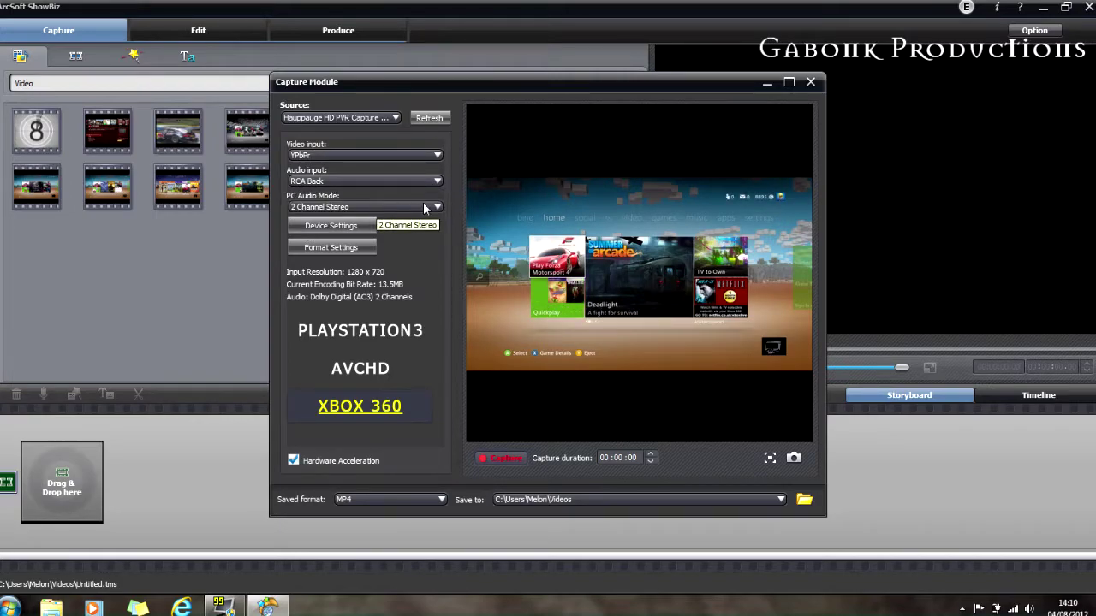
left_click(425, 208)
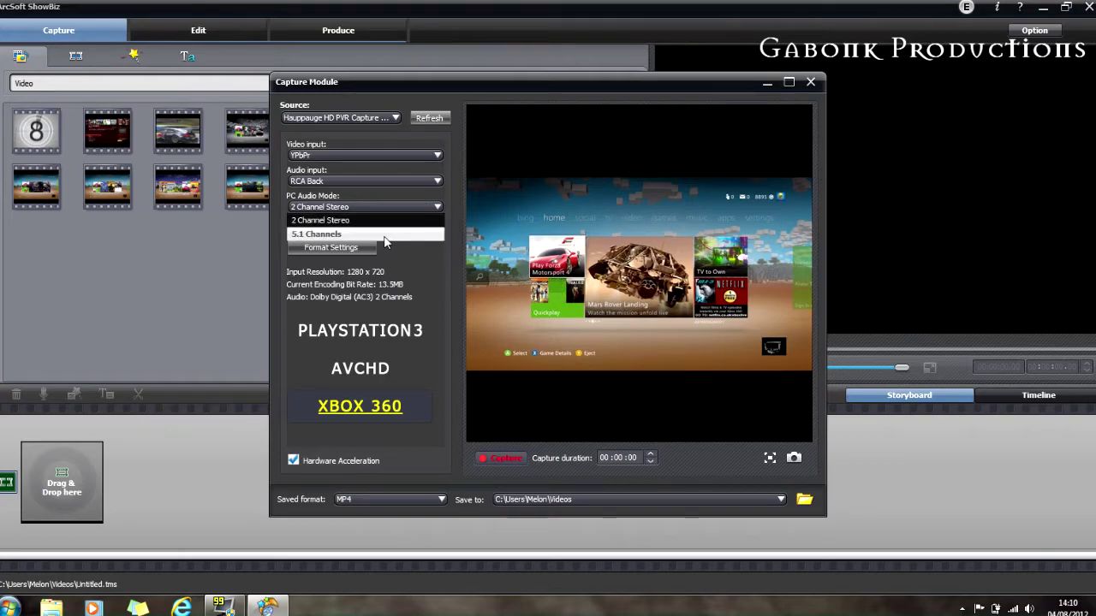
left_click(428, 211)
Step: Review the capture device's picture and video decoder properties, and its H264 encoder format settings
left_click(356, 228)
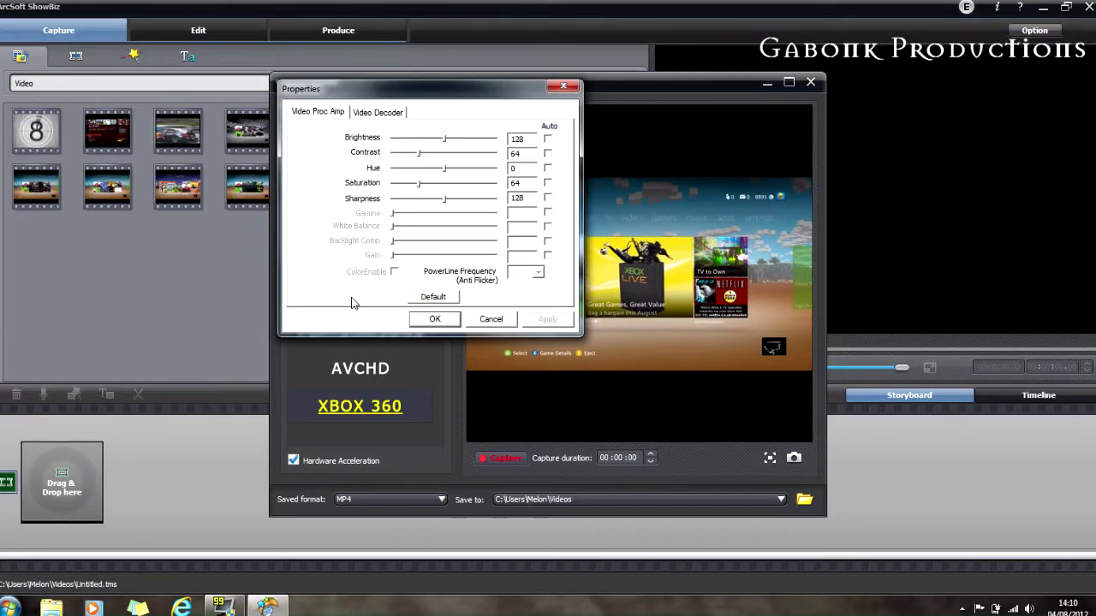
left_click(385, 120)
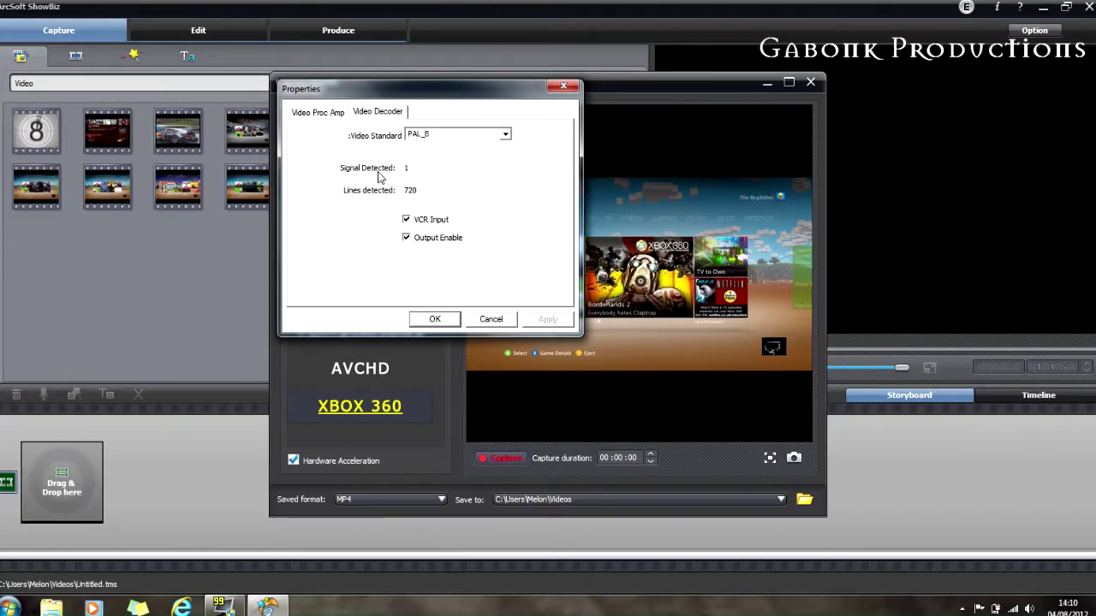
left_click(332, 118)
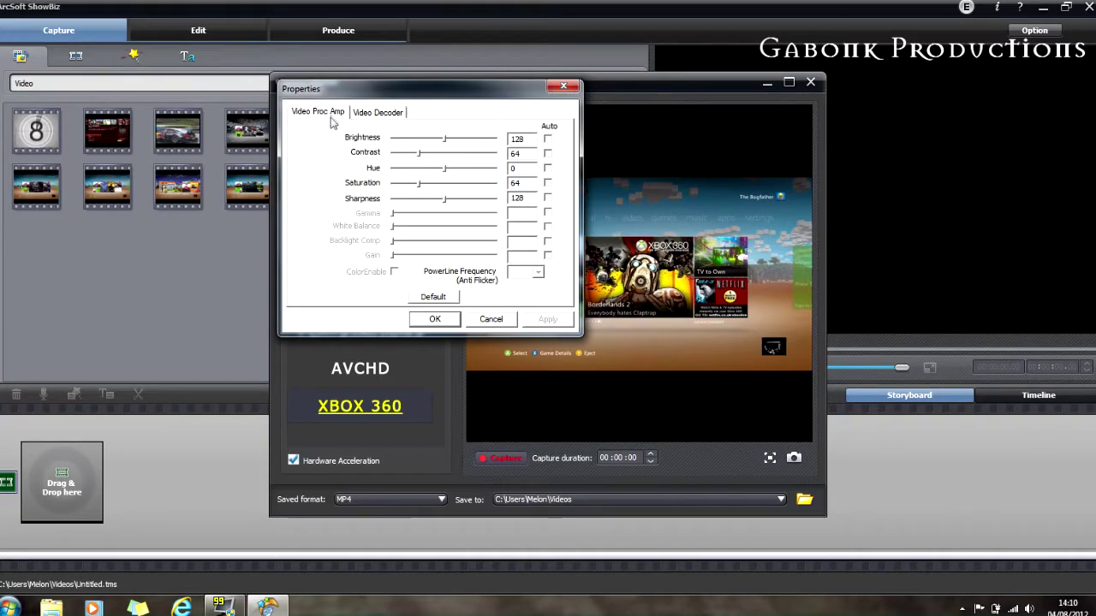
left_click(430, 317)
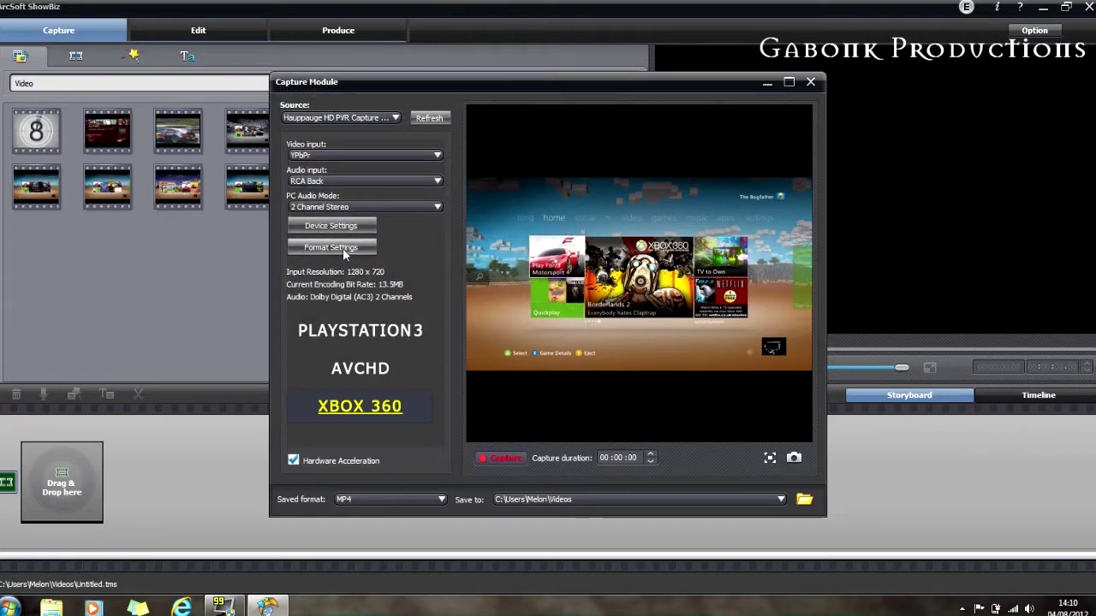
left_click(342, 248)
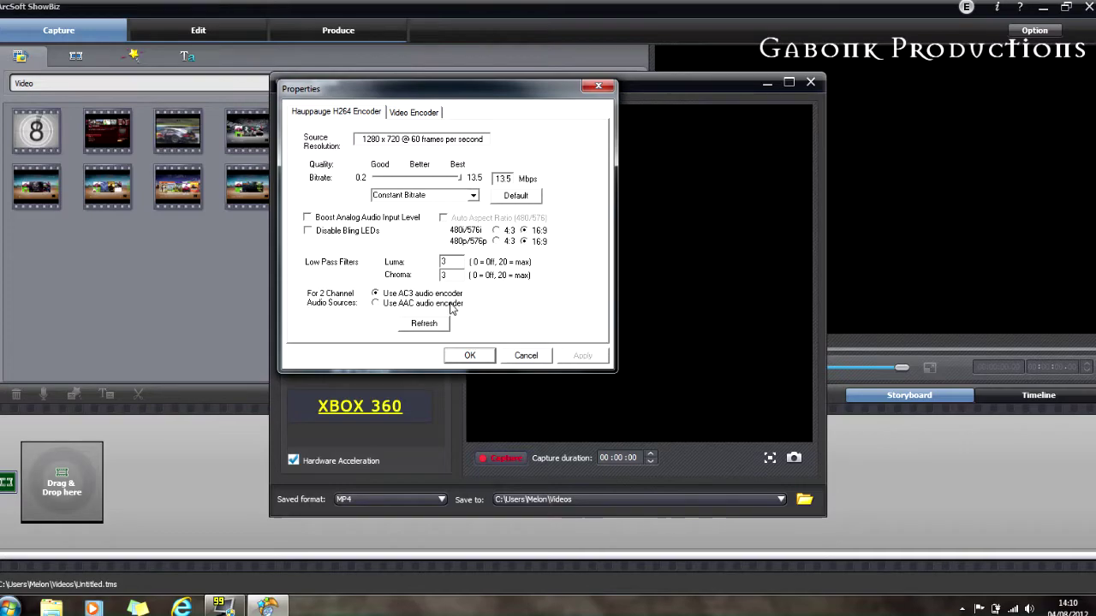
left_click(476, 355)
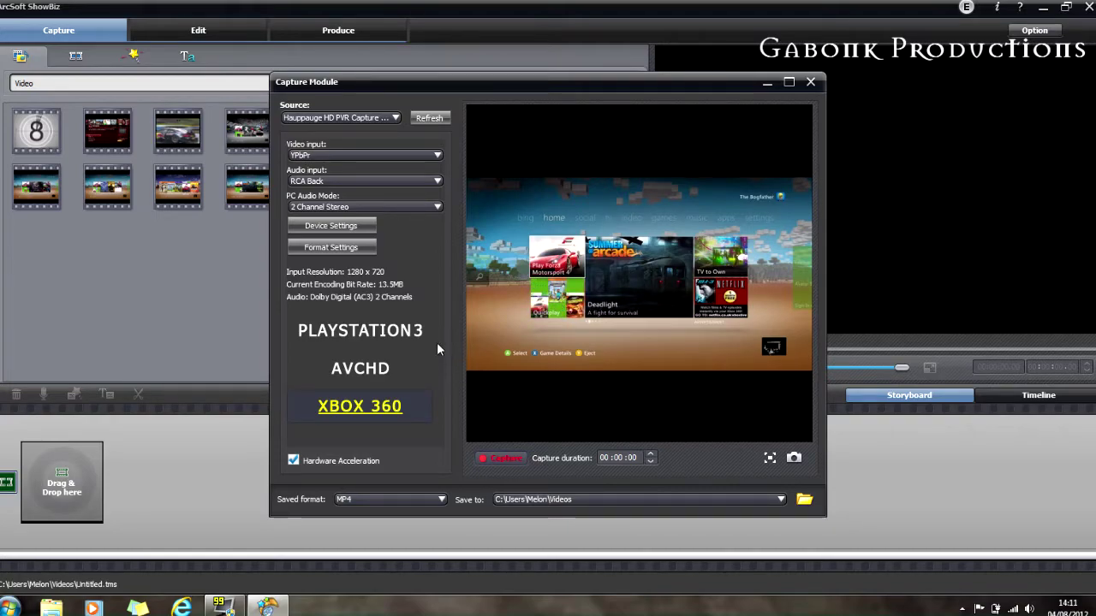
Step: Try the PLAYSTATION3 and AVCHD capture presets, and return to the XBOX 360 preset
left_click(388, 333)
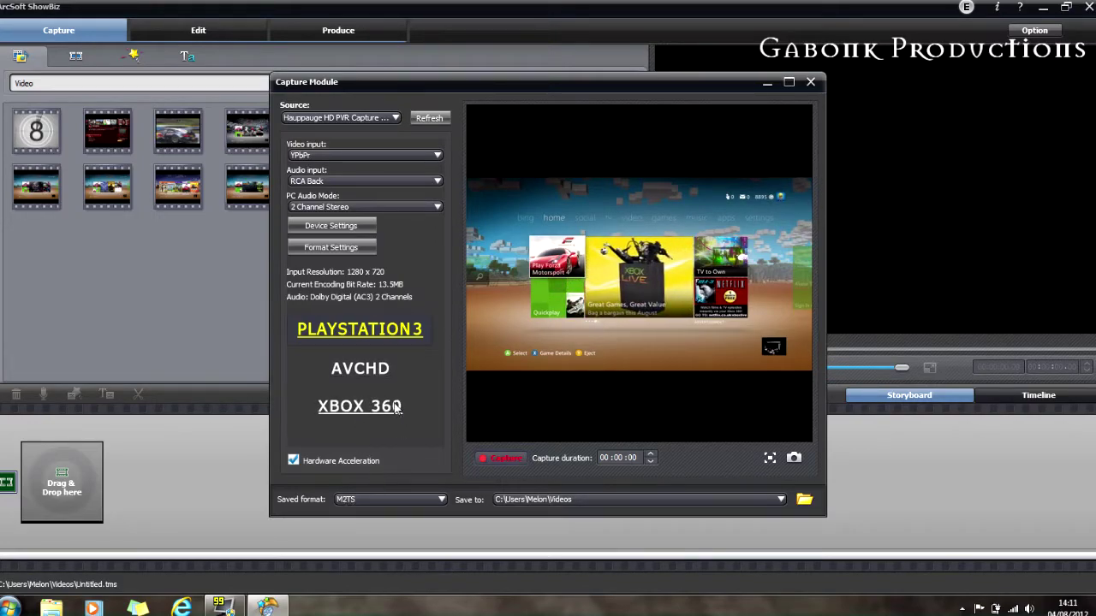
left_click(339, 369)
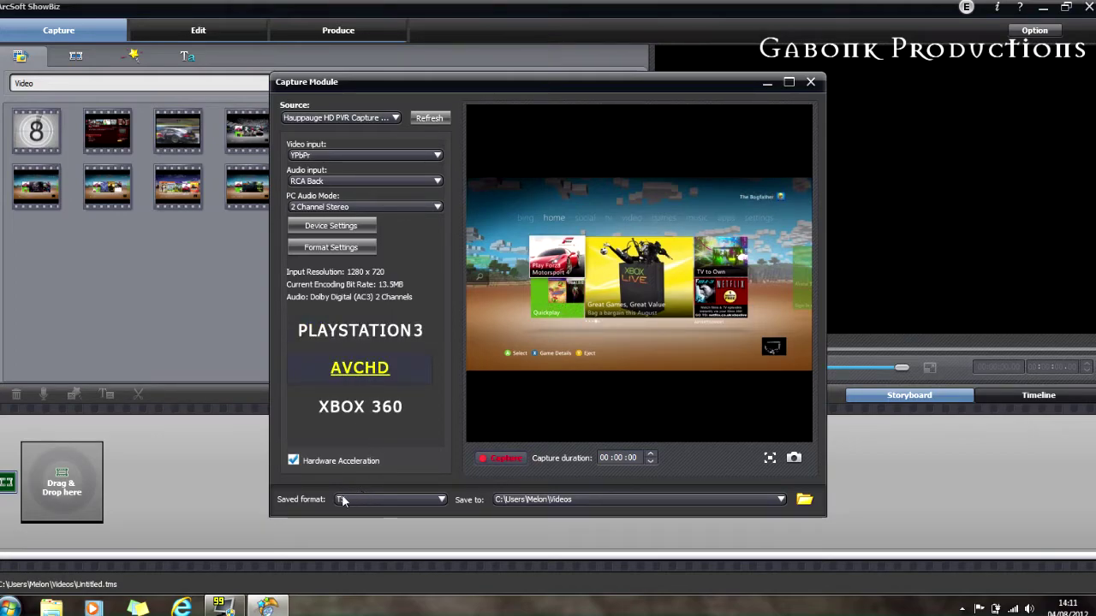
left_click(375, 412)
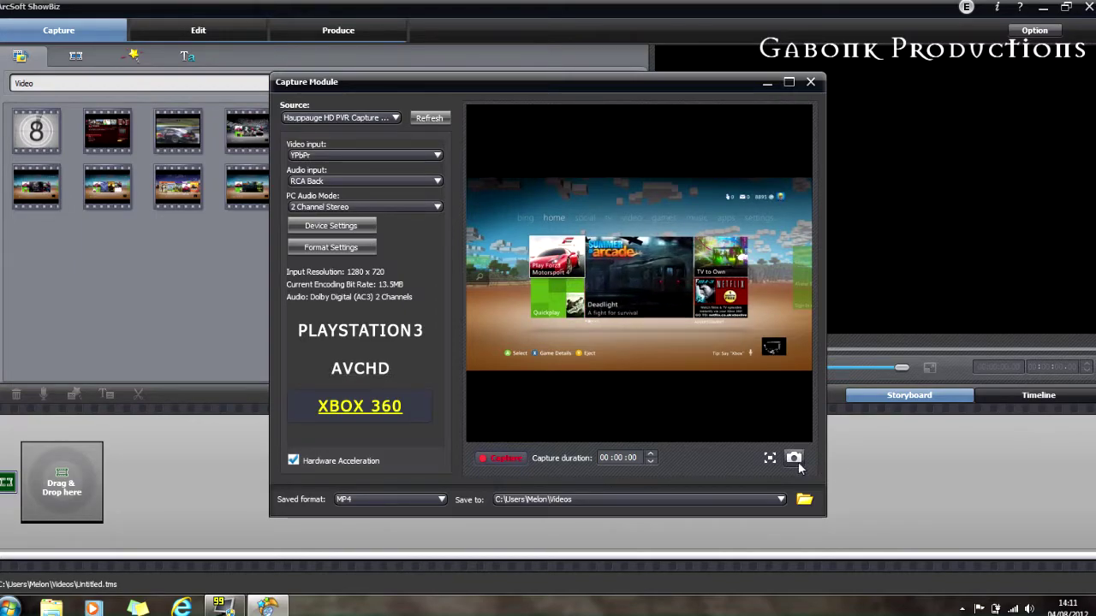
Step: Check the console feed in full screen, and record a gameplay clip of about 45 seconds
left_click(770, 458)
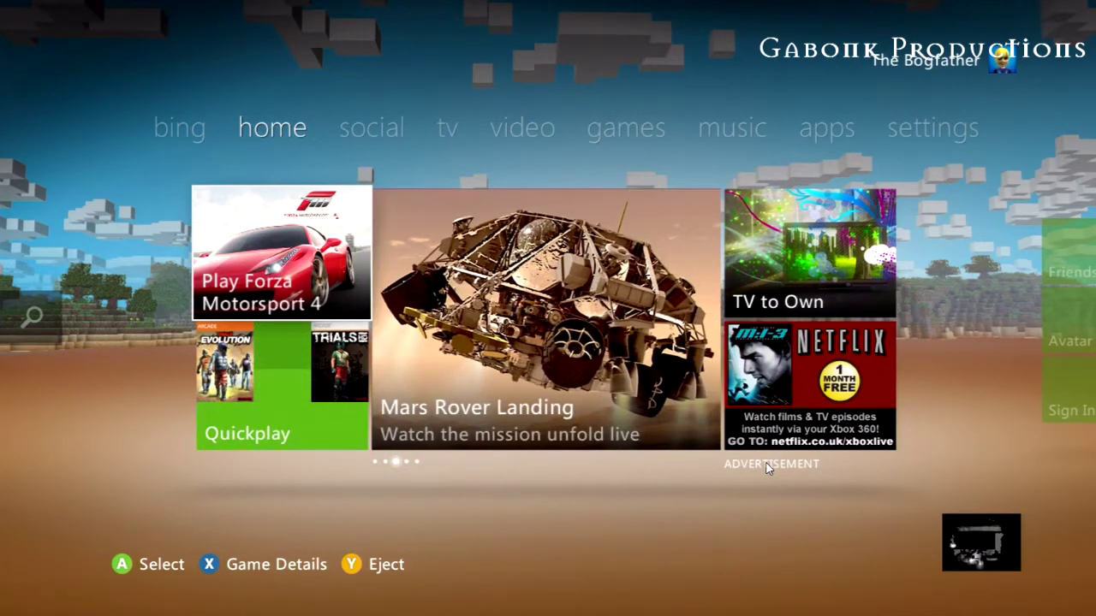
key("Escape")
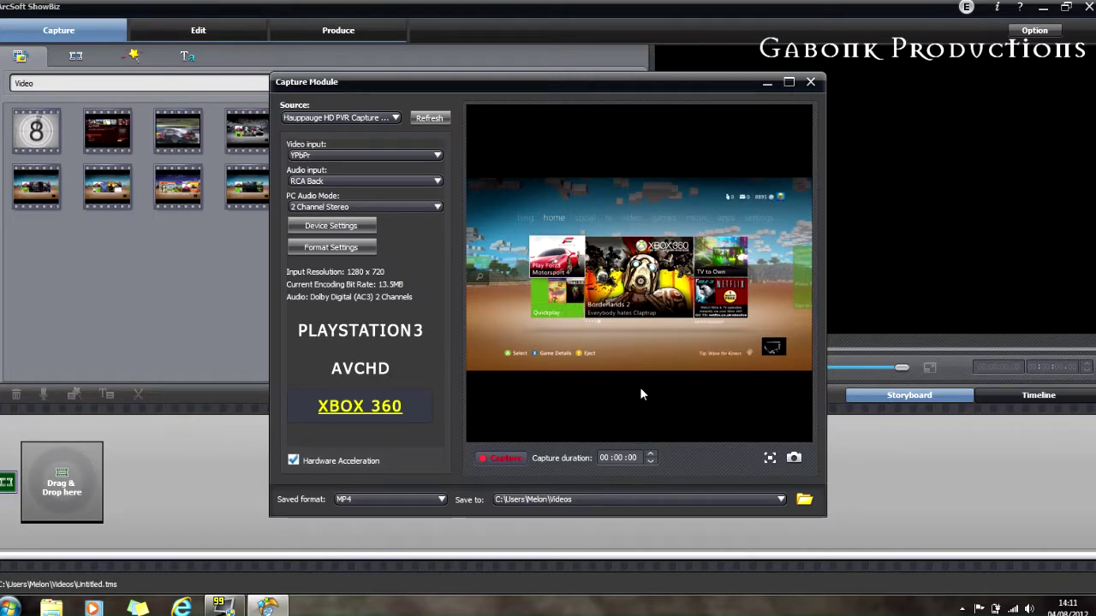
left_click(504, 459)
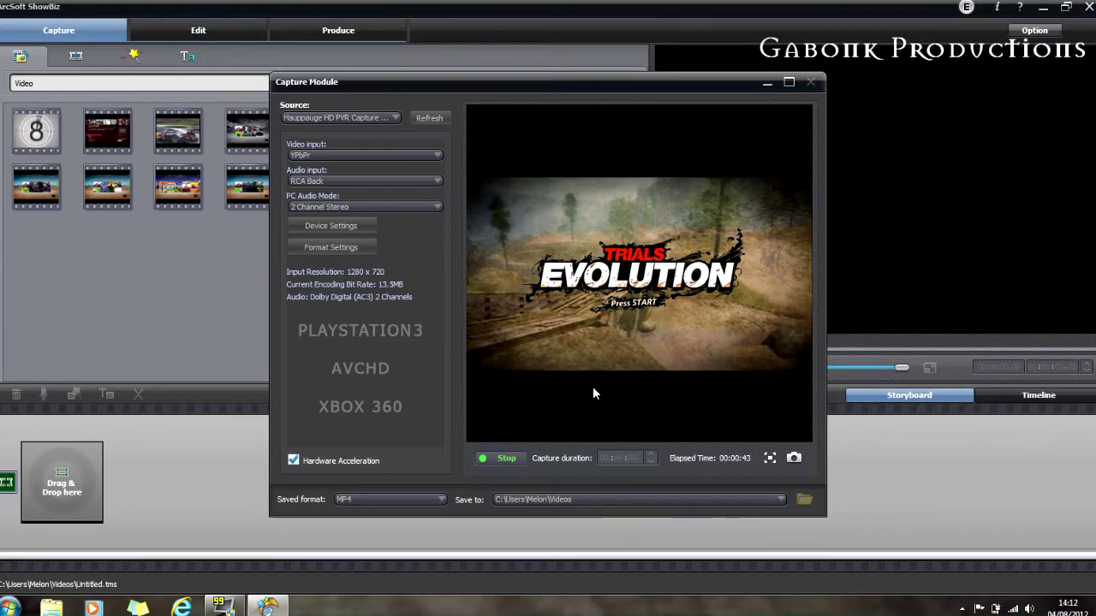
left_click(491, 458)
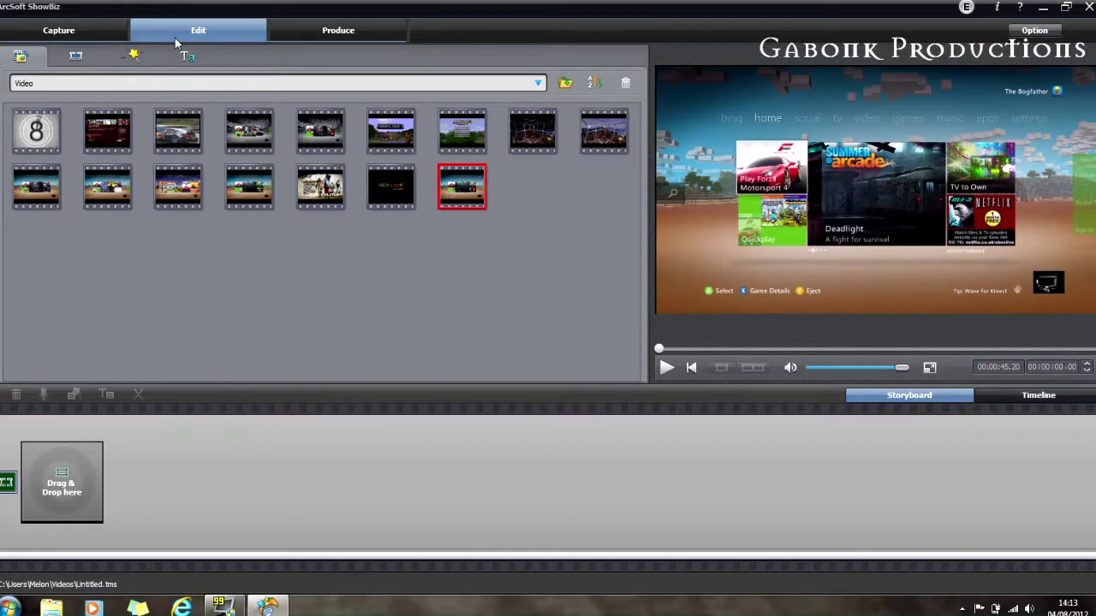
Step: Add the newly captured clip to the storyboard and play it back to check the recording
double_click(474, 197)
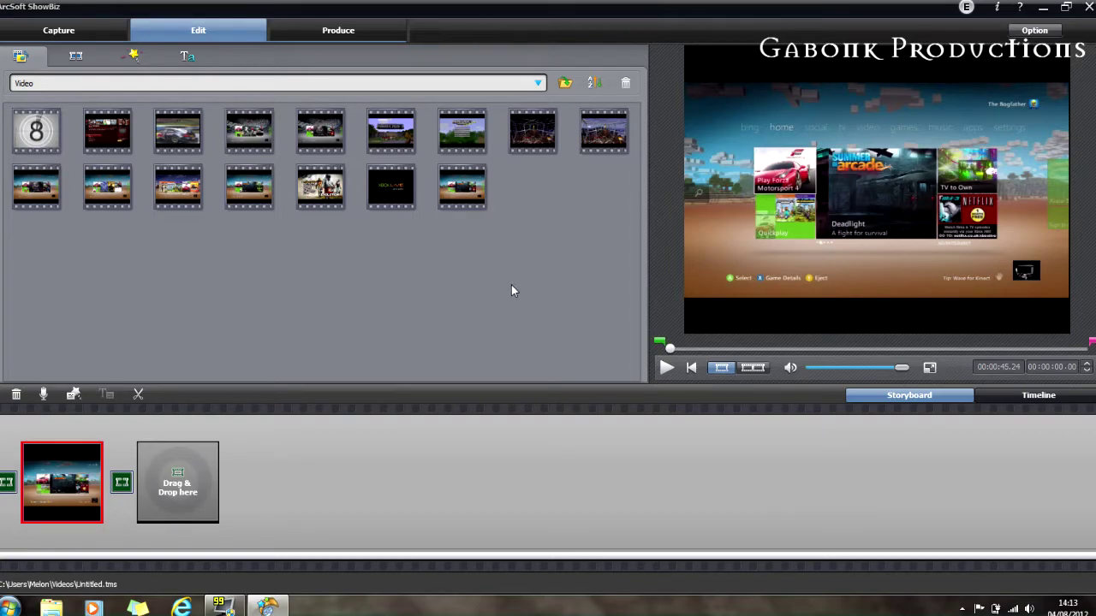
left_click(666, 369)
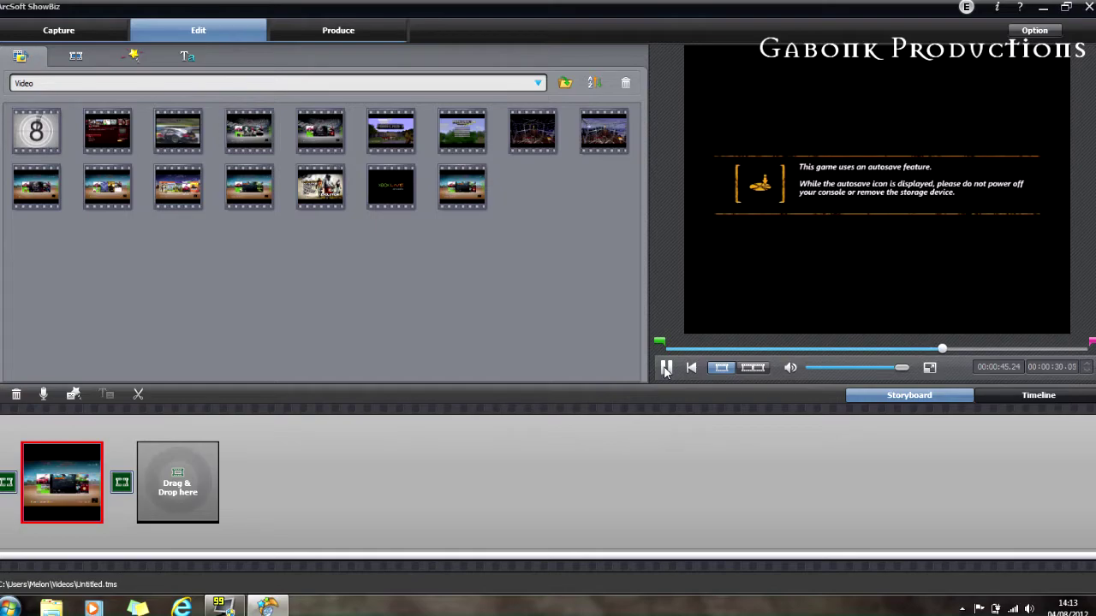
left_click(666, 368)
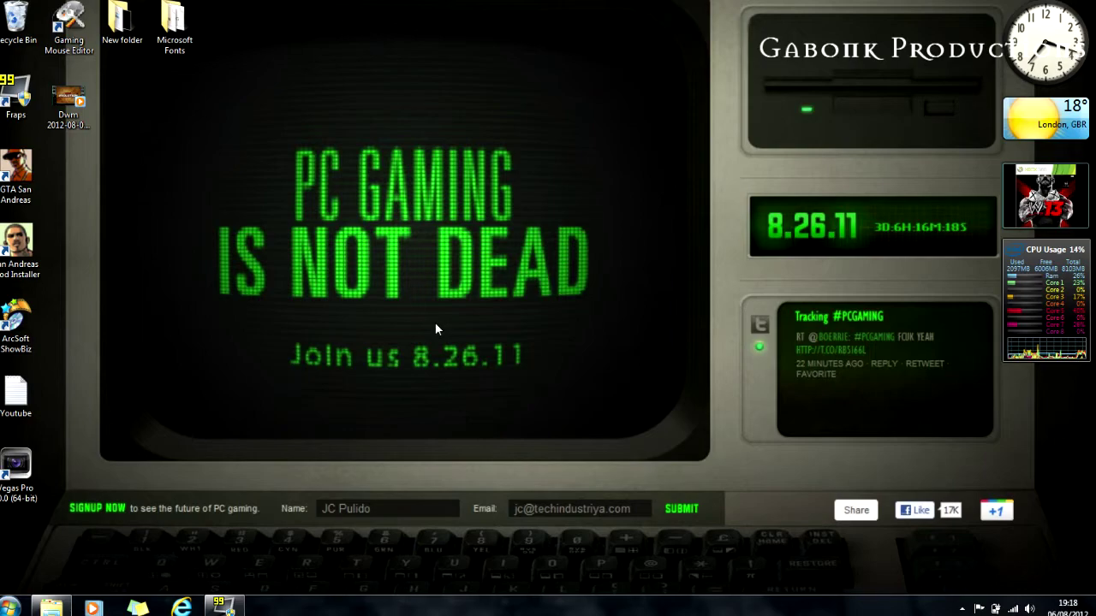
Step: Open Vegas Pro 10.0 and create a new project with the Gabonk HD template at 1280 x 720 and 29.970 fps
double_click(17, 467)
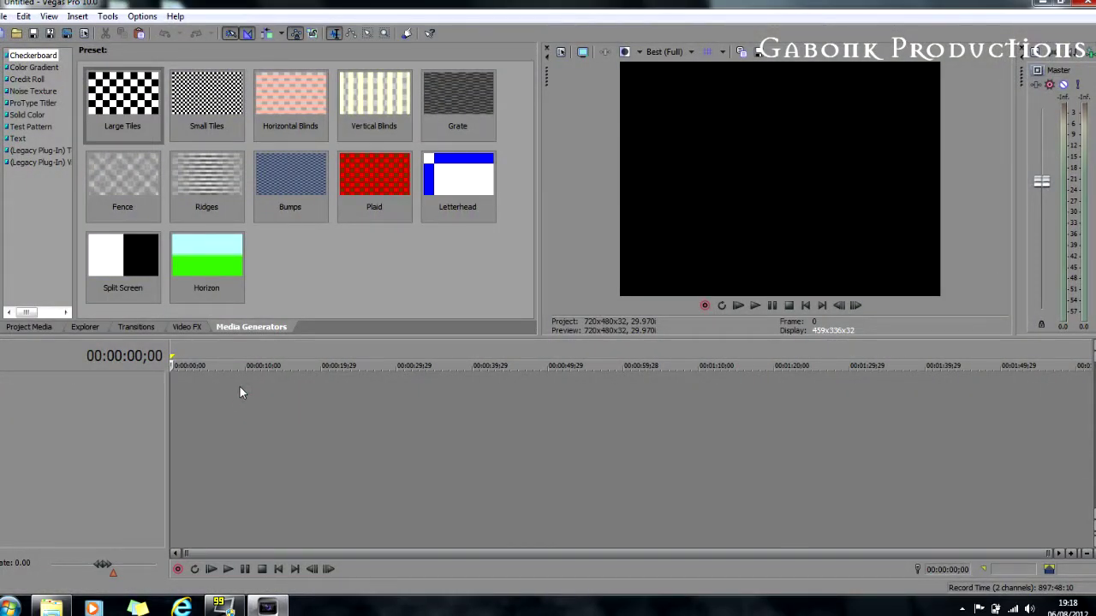
left_click(6, 17)
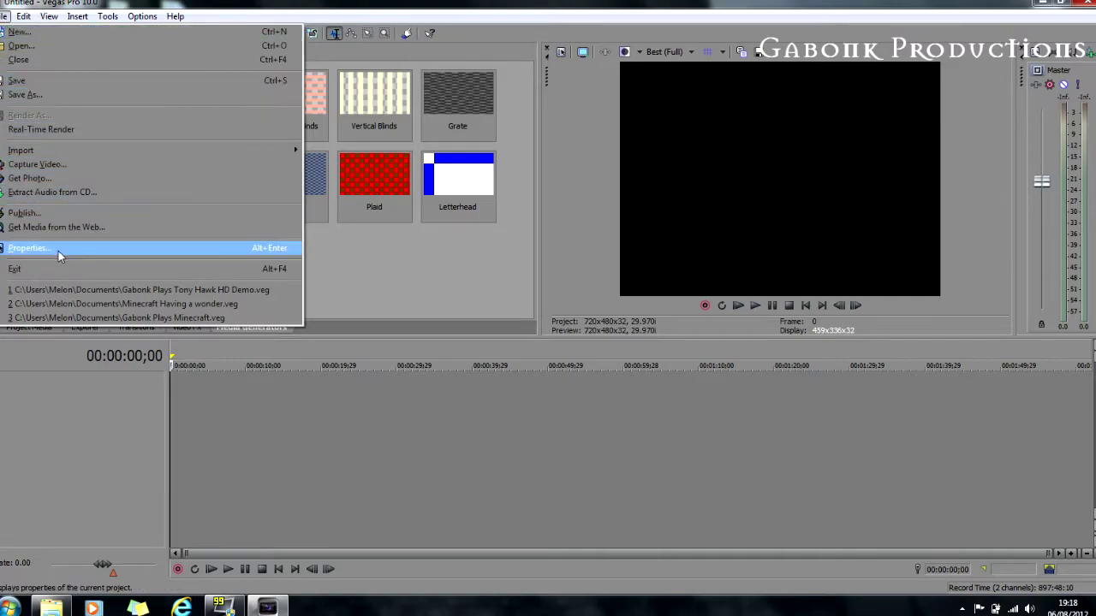
left_click(19, 31)
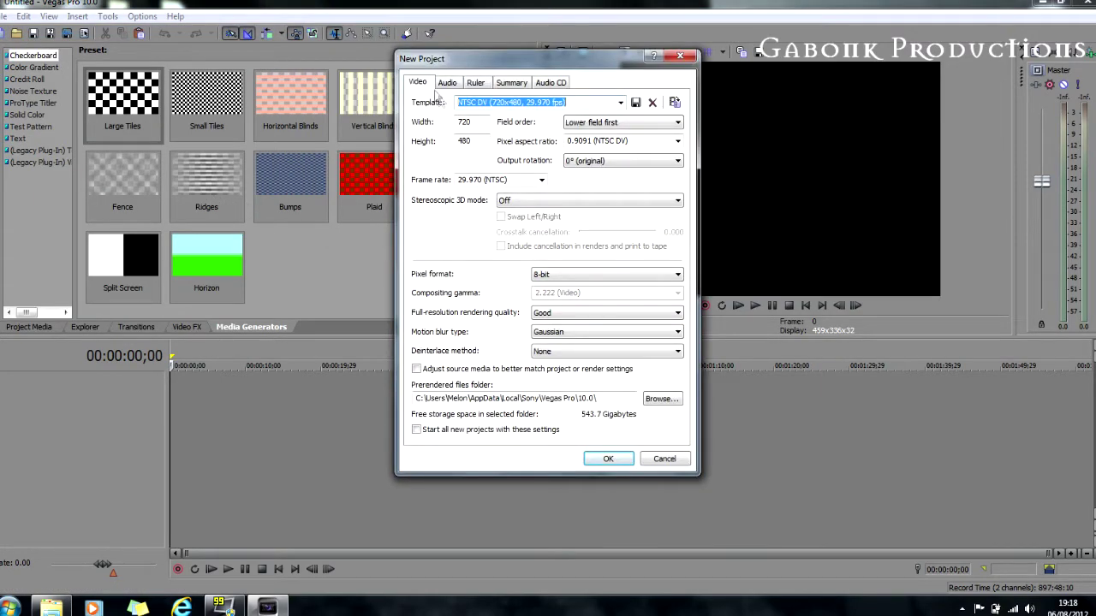
left_click(620, 102)
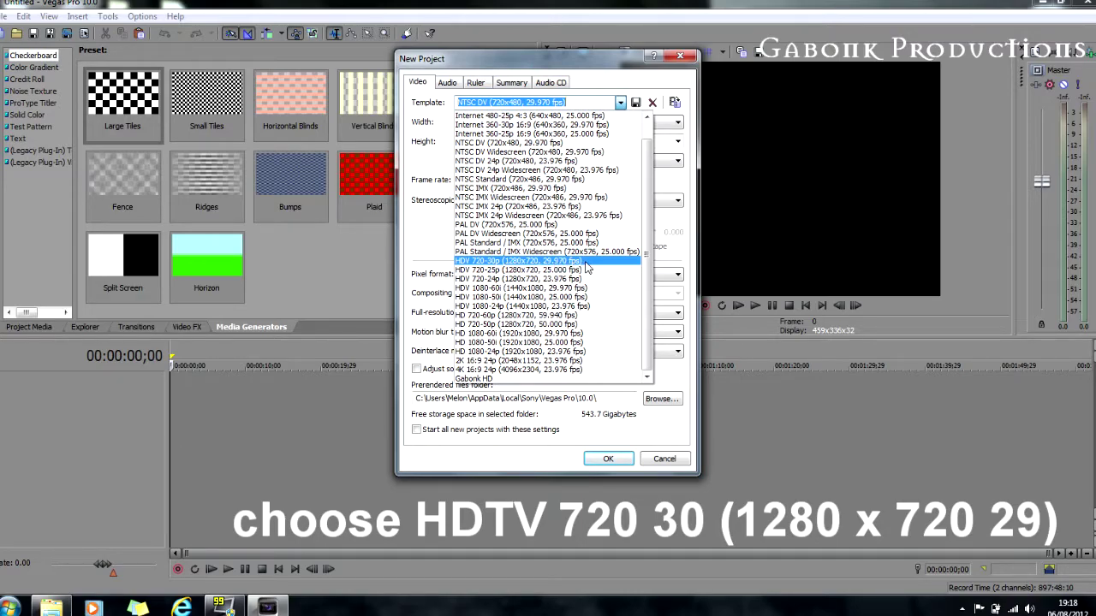
left_click(480, 379)
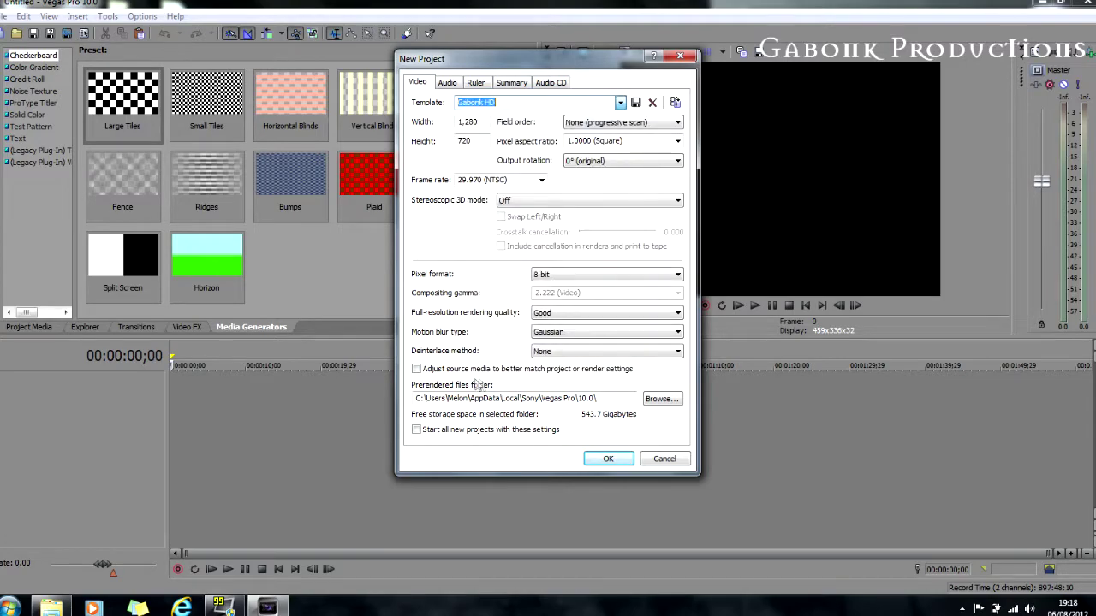
left_click(592, 461)
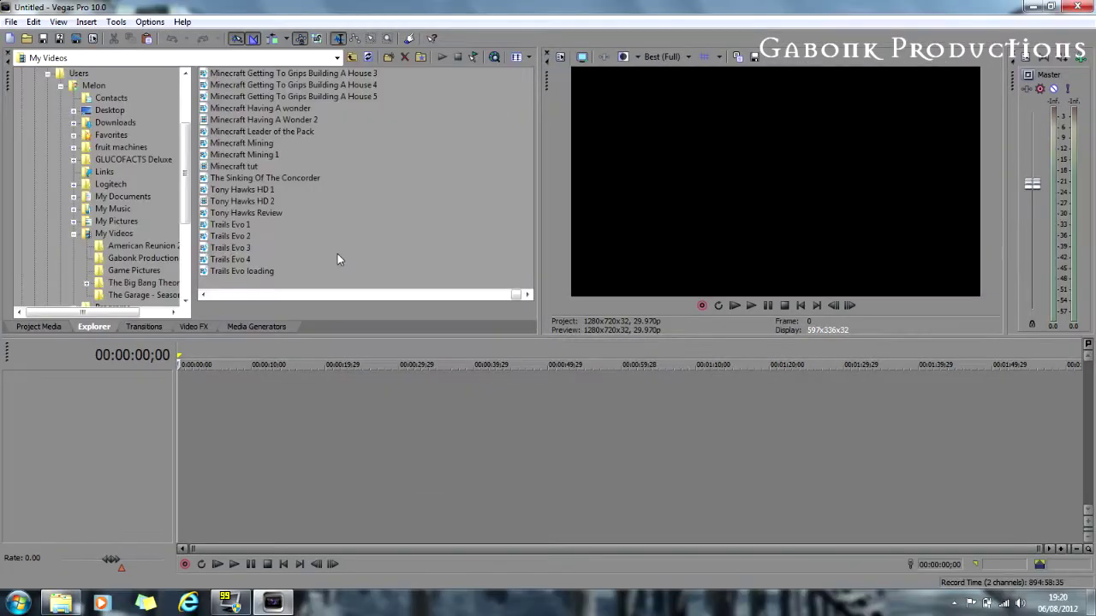
Step: Place the "Trails Evo loading" clip from the My Videos folder on the empty timeline
double_click(117, 234)
double_click(114, 234)
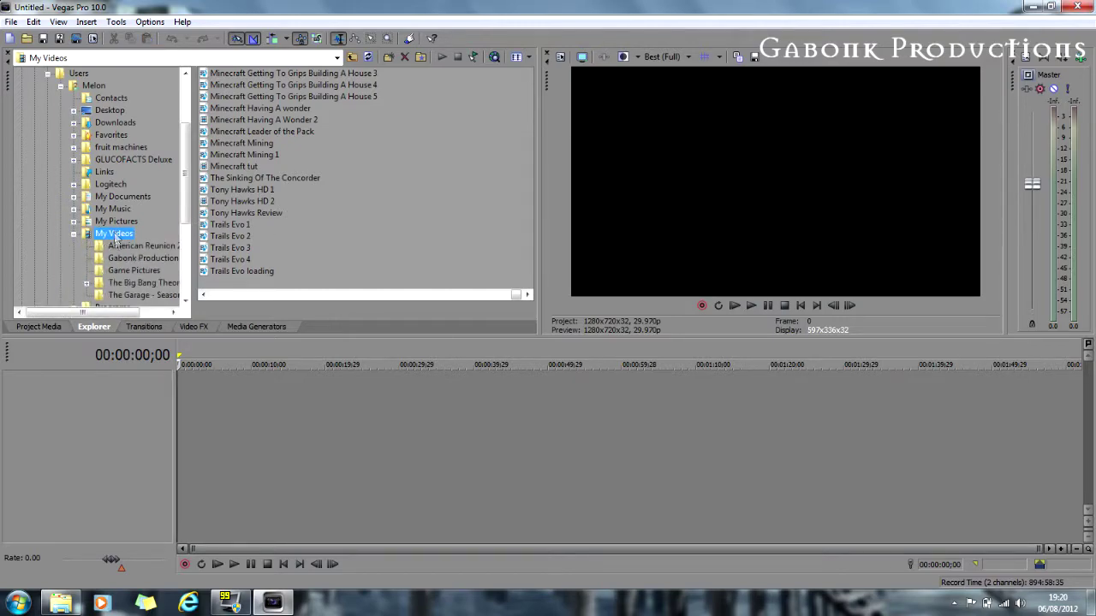
left_click(124, 257)
left_click(120, 233)
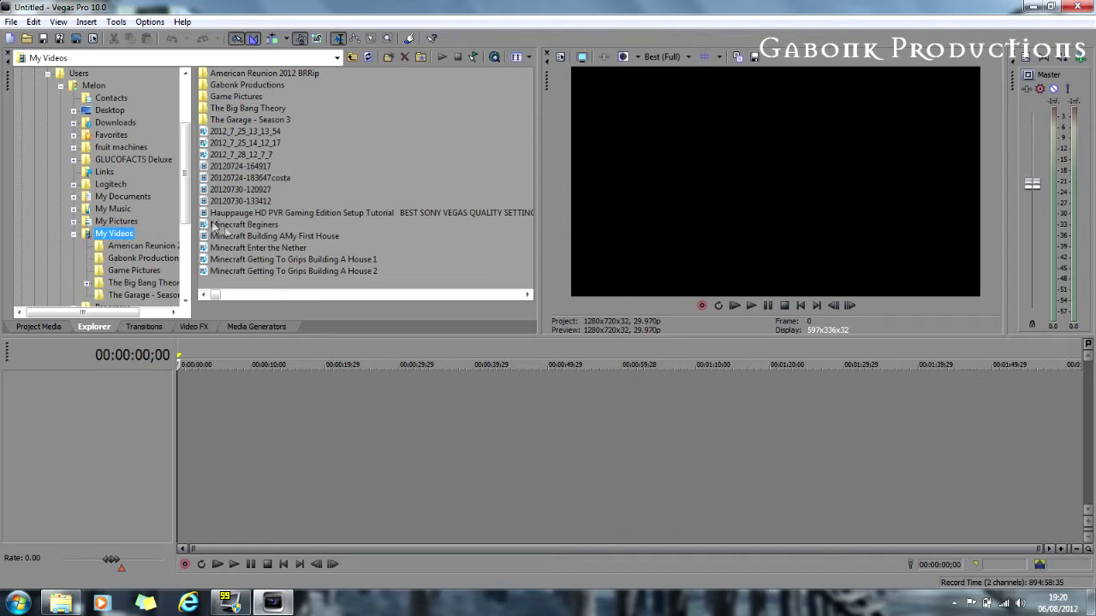
left_click_drag(218, 296, 417, 296)
left_click_drag(256, 271, 222, 391)
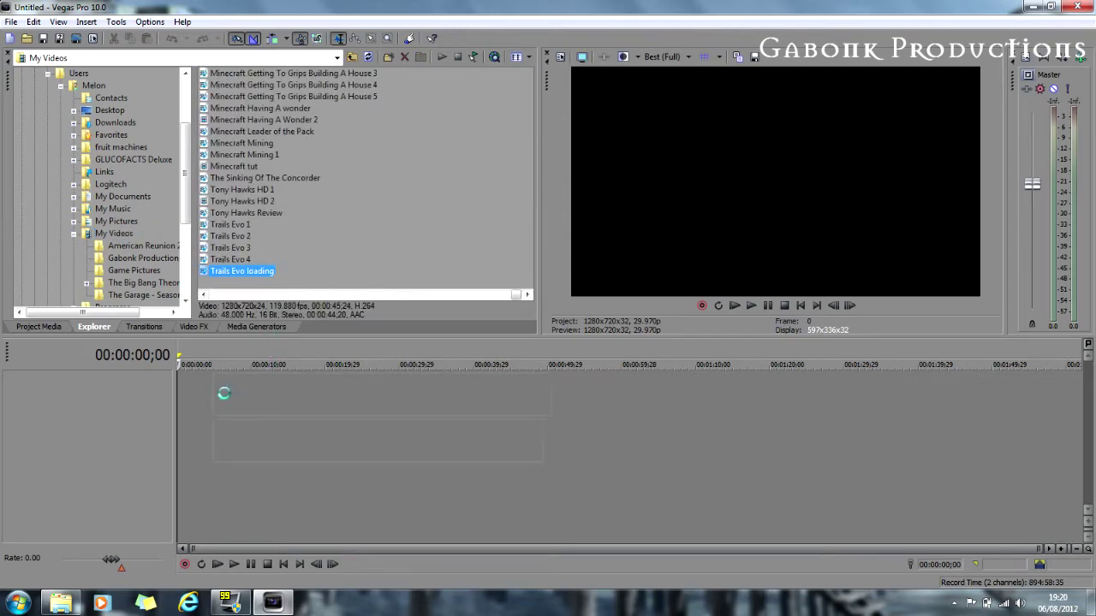
Step: Align the "Trails Evo loading" clip with the start of the timeline and split it at 00:00:12;20
left_click_drag(310, 395, 278, 389)
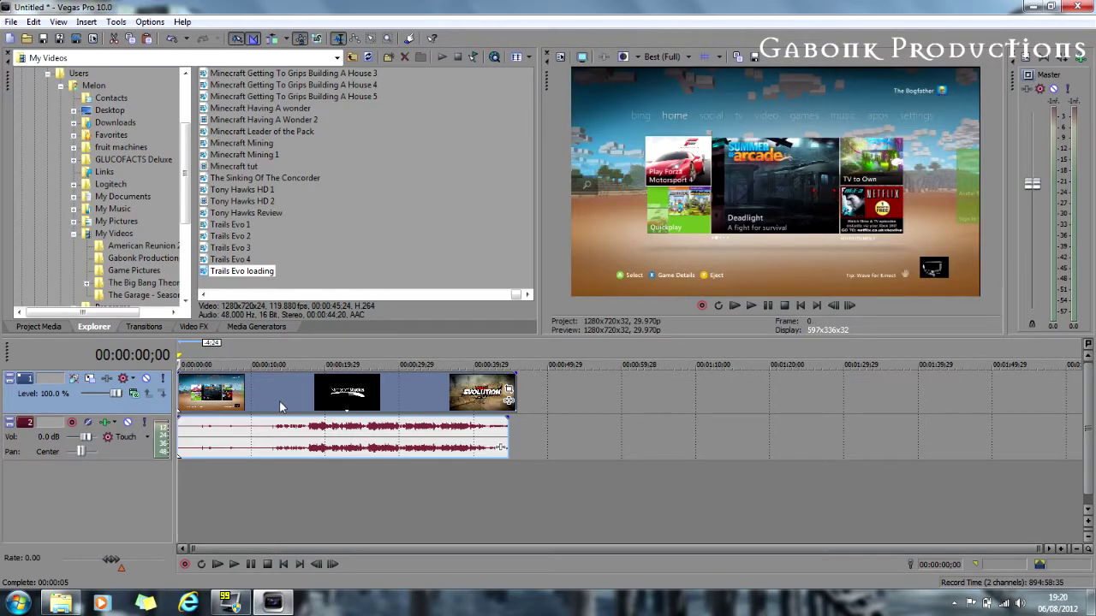
left_click(270, 394)
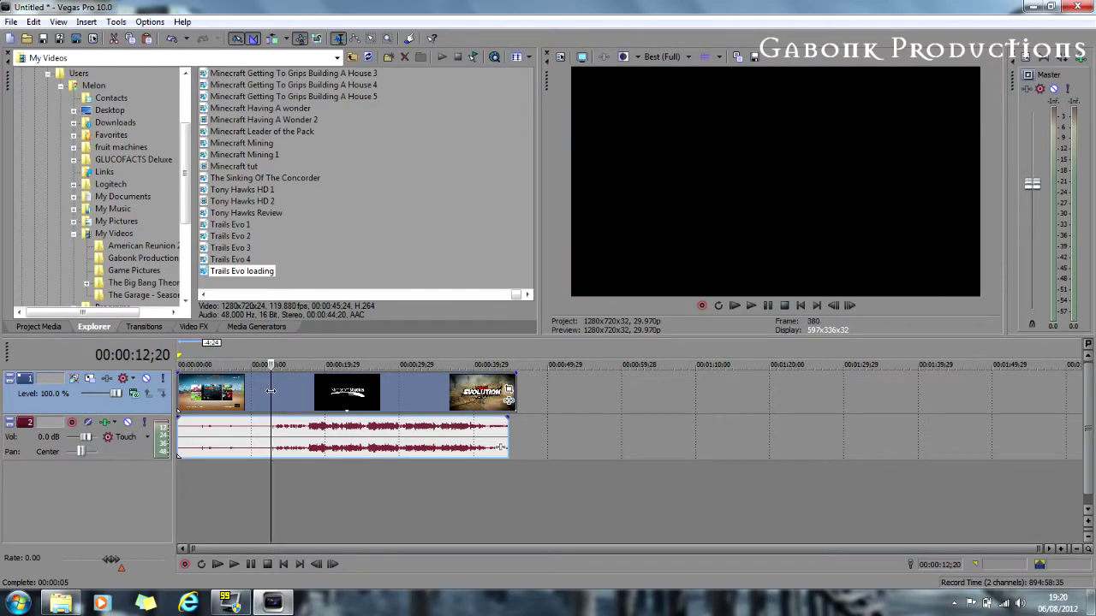
key("s")
Step: Delete the section before the split and move the remaining clip to the start of the timeline
right_click(224, 397)
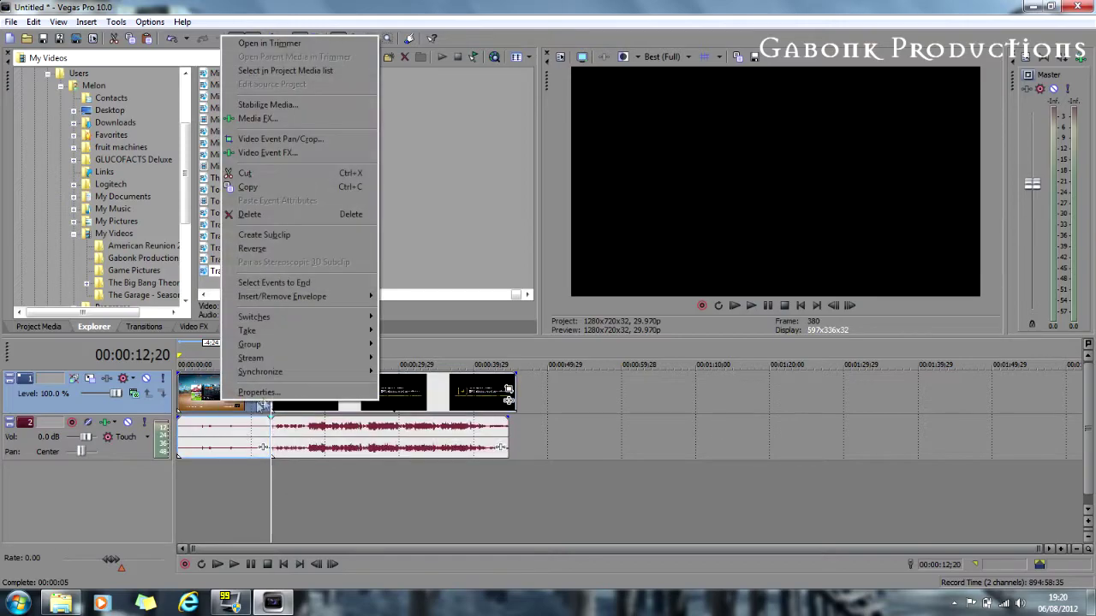
left_click(249, 214)
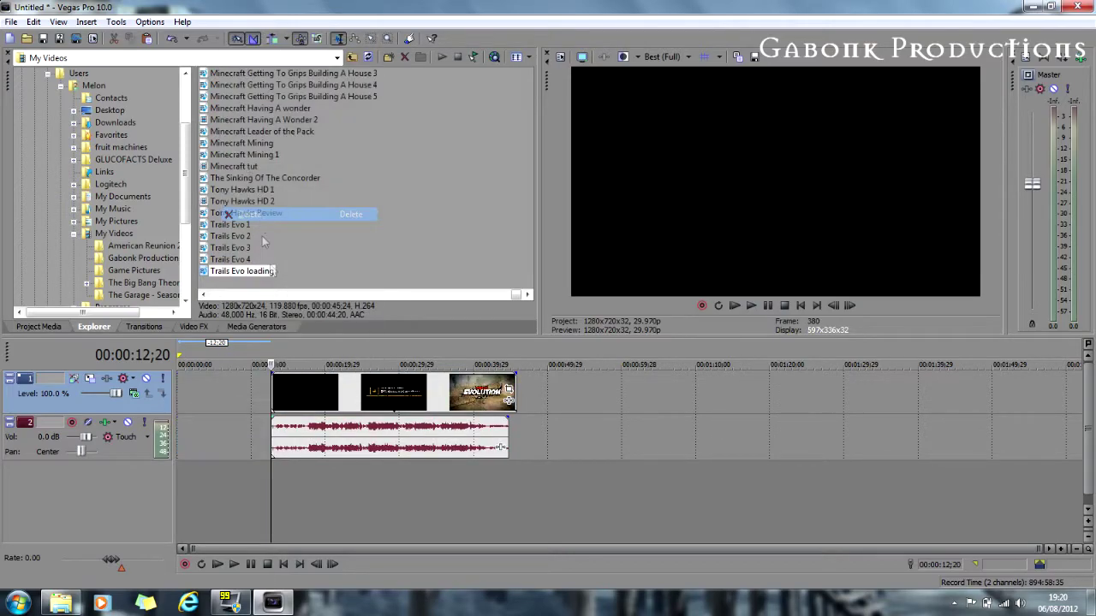
left_click_drag(301, 384, 199, 389)
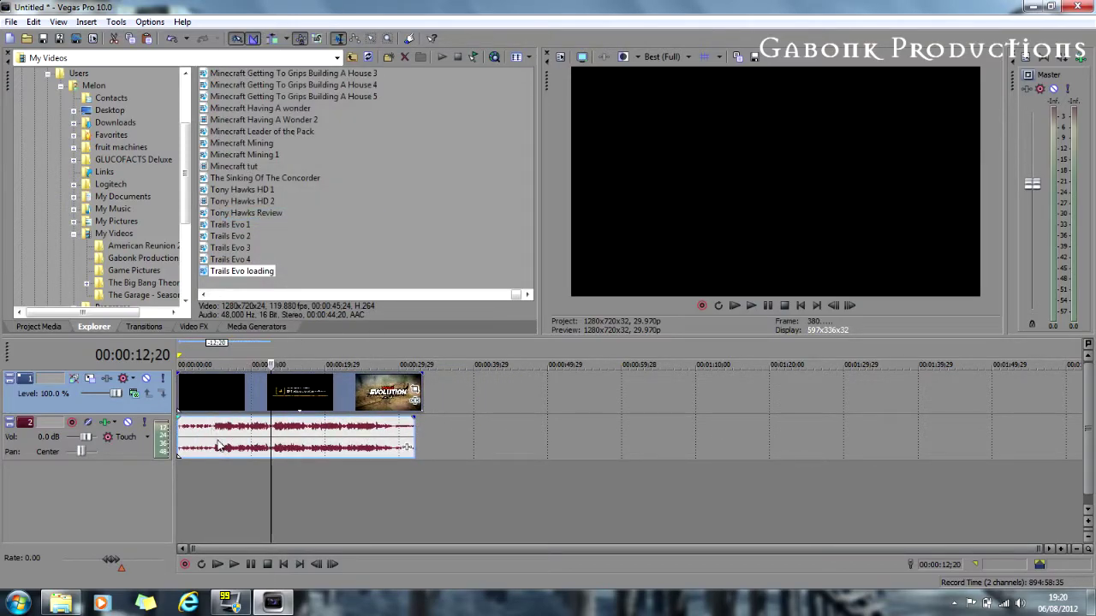
Step: Apply the "Xbox PS3 Gameplay Videos" pan/crop preset to the clip, and preview the frame at 00:00:05;11
left_click(415, 391)
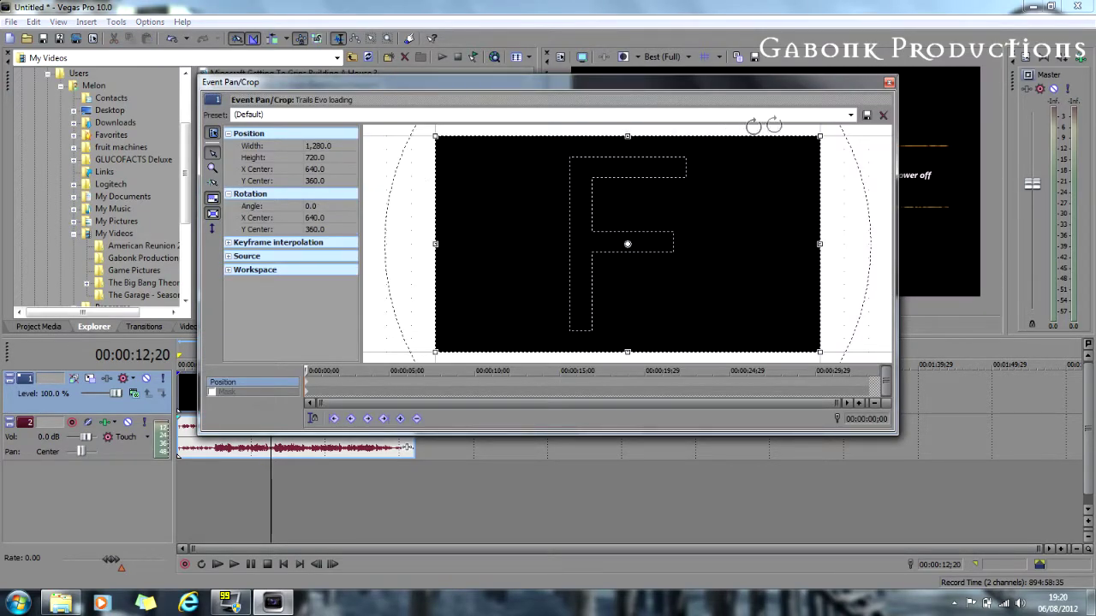
mouse_move(821, 135)
left_mouse_down()
mouse_move(794, 187)
mouse_move(843, 125)
mouse_move(816, 138)
left_mouse_up()
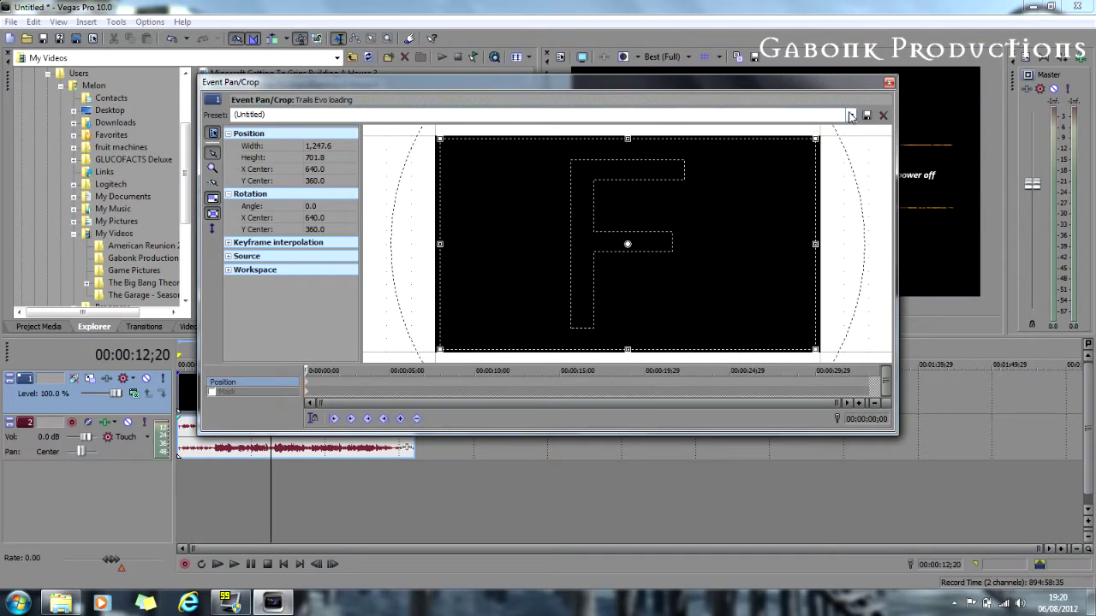
left_click(850, 115)
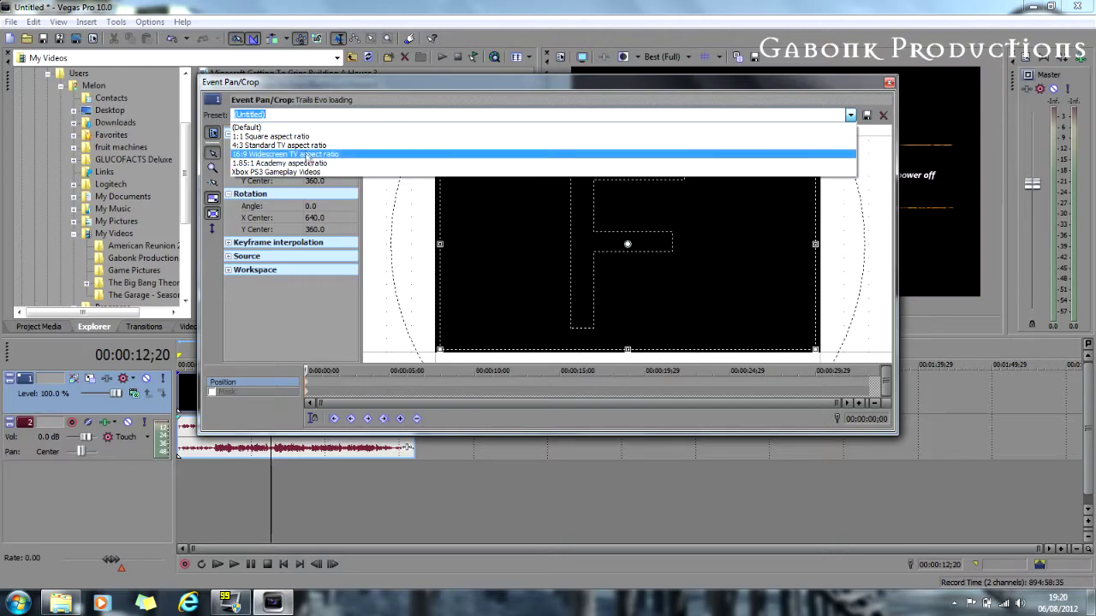
left_click(305, 171)
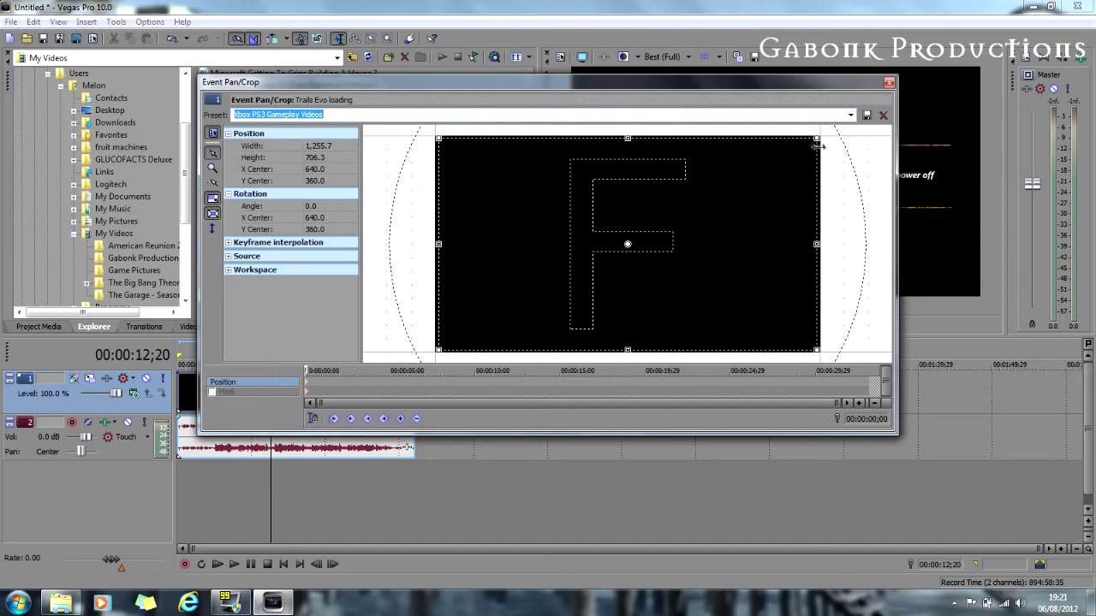
left_click(889, 82)
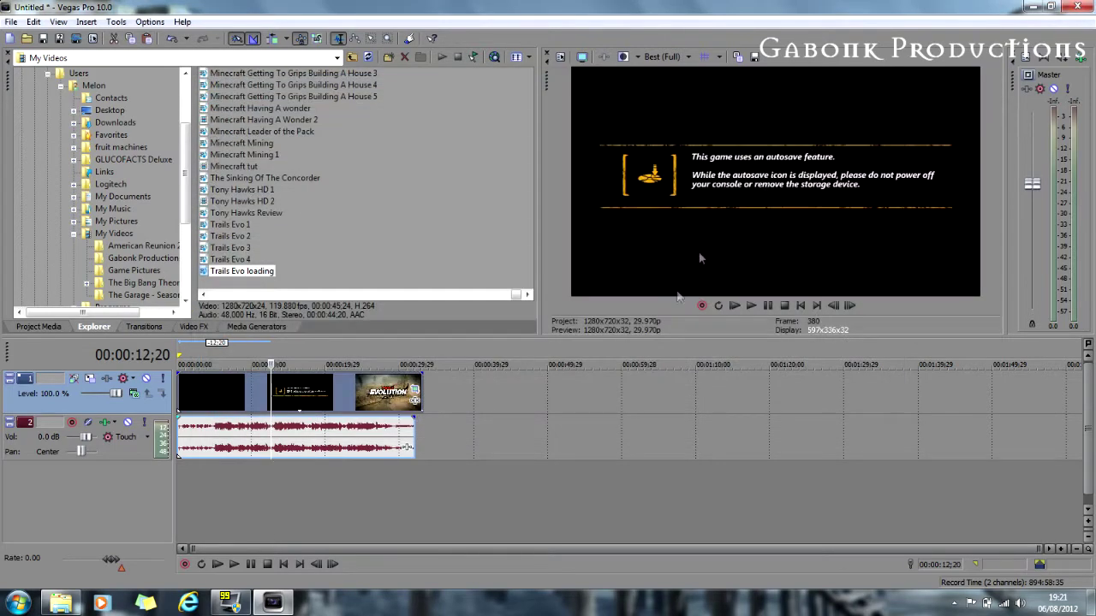
left_click(375, 499)
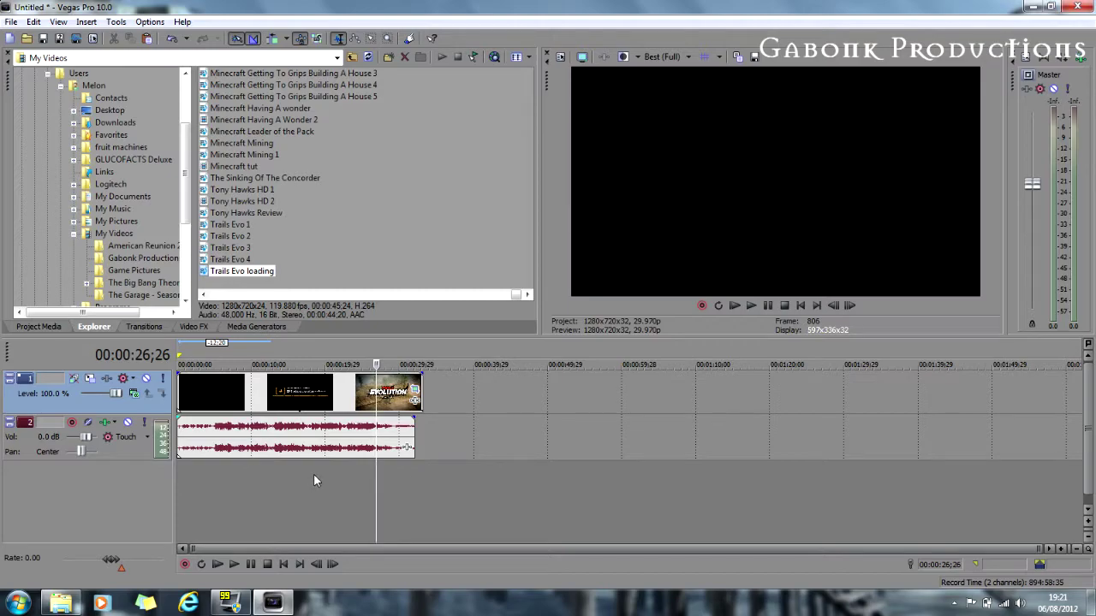
left_click(216, 390)
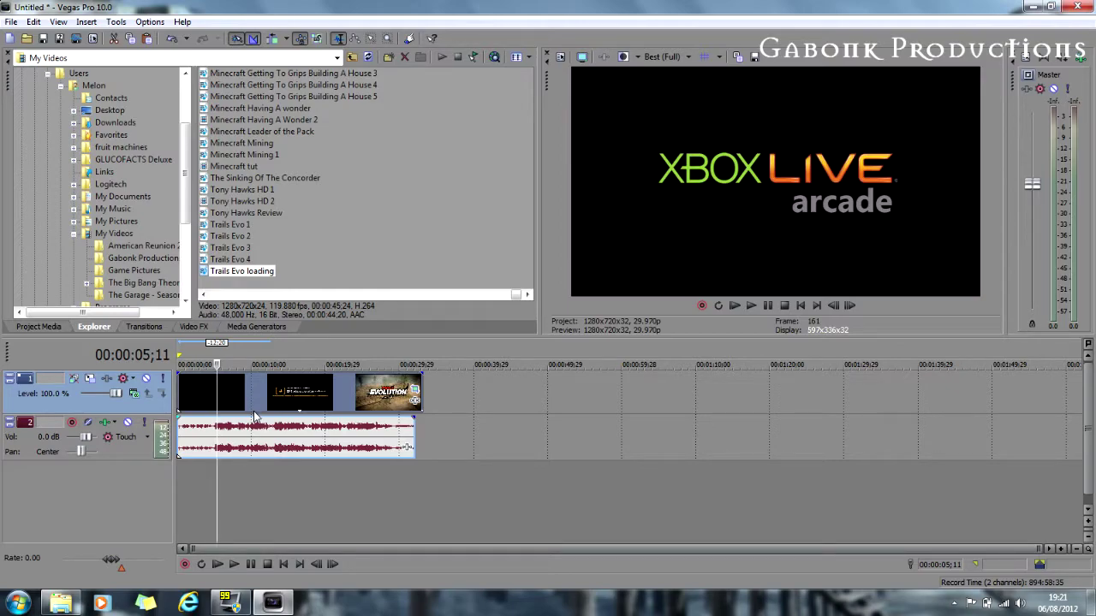
Step: Set up a render of the project in My Documents with the file name "Trails loading screen"
left_click(9, 23)
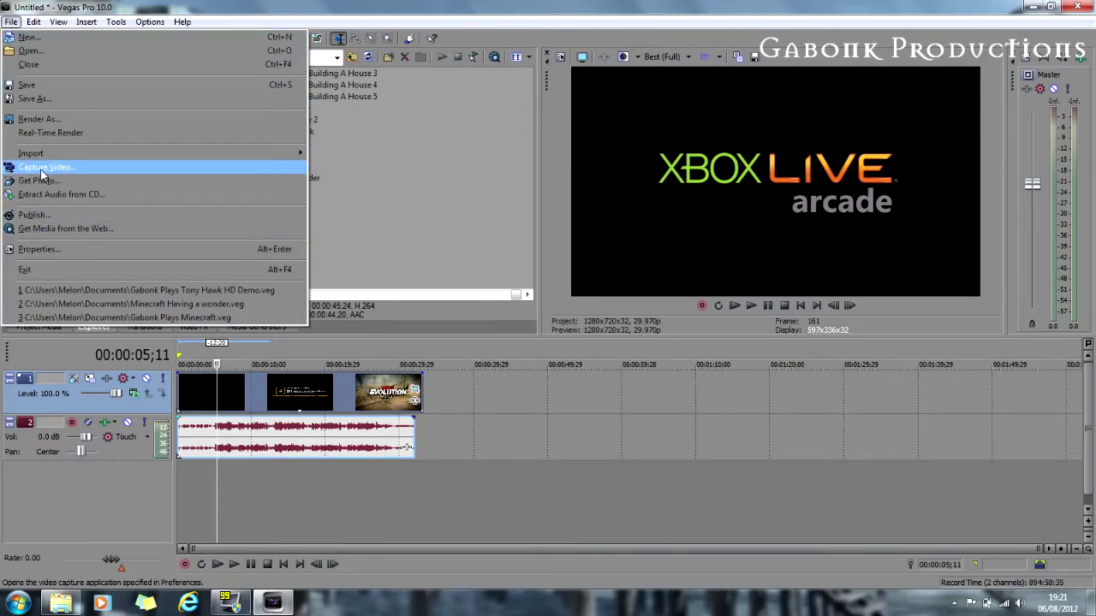
left_click(53, 120)
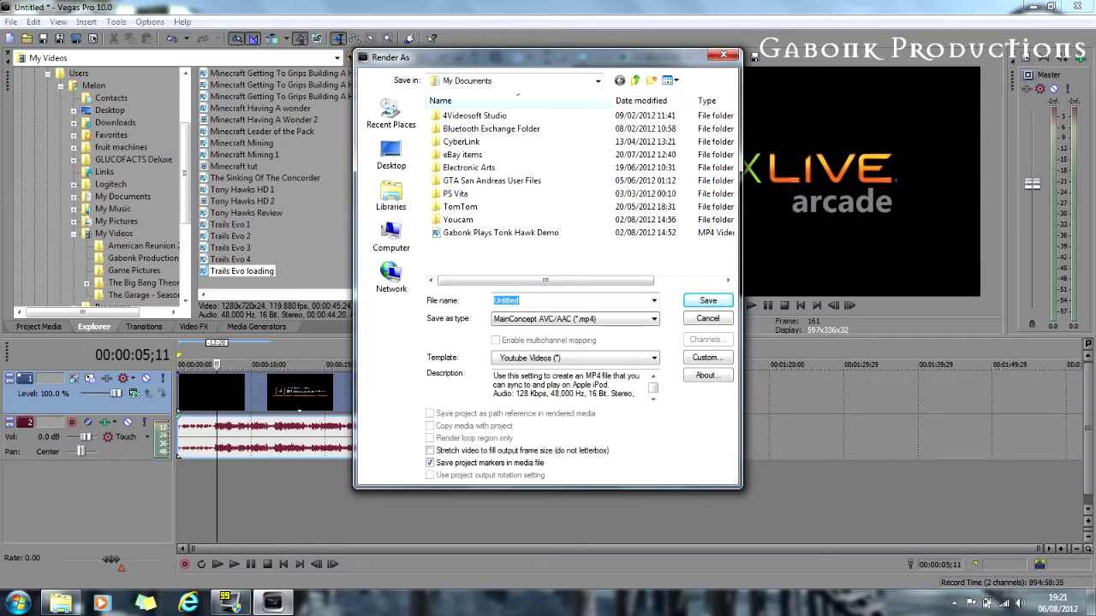
type("Tri")
type("s loading screen")
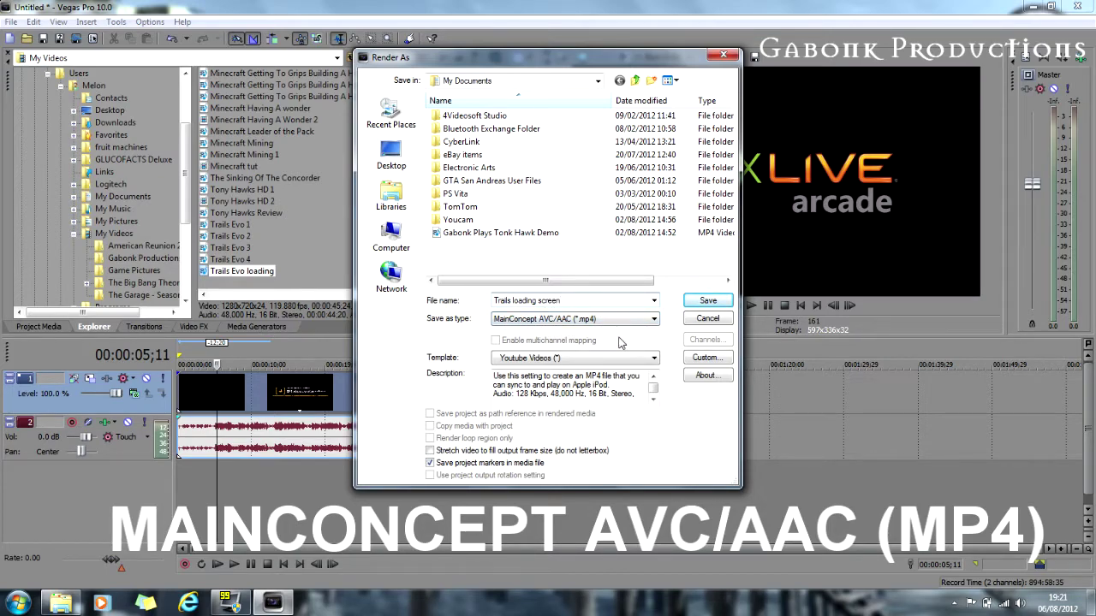
Step: Review the custom settings of the Youtube Videos template, accept them, and render the project as a MainConcept AVC/AAC MP4
left_click(707, 358)
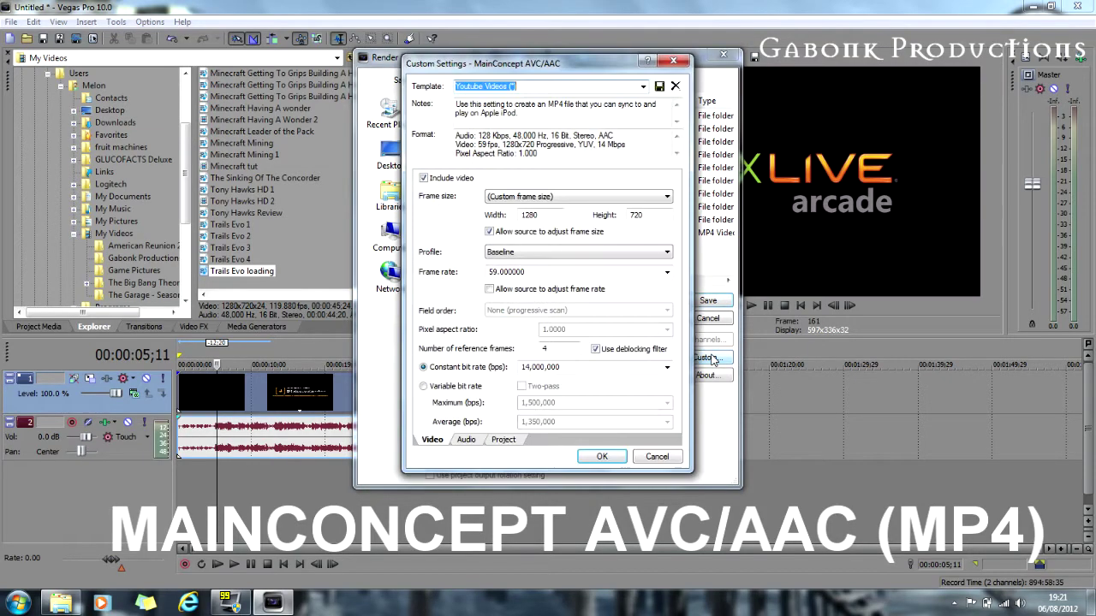
left_click(643, 87)
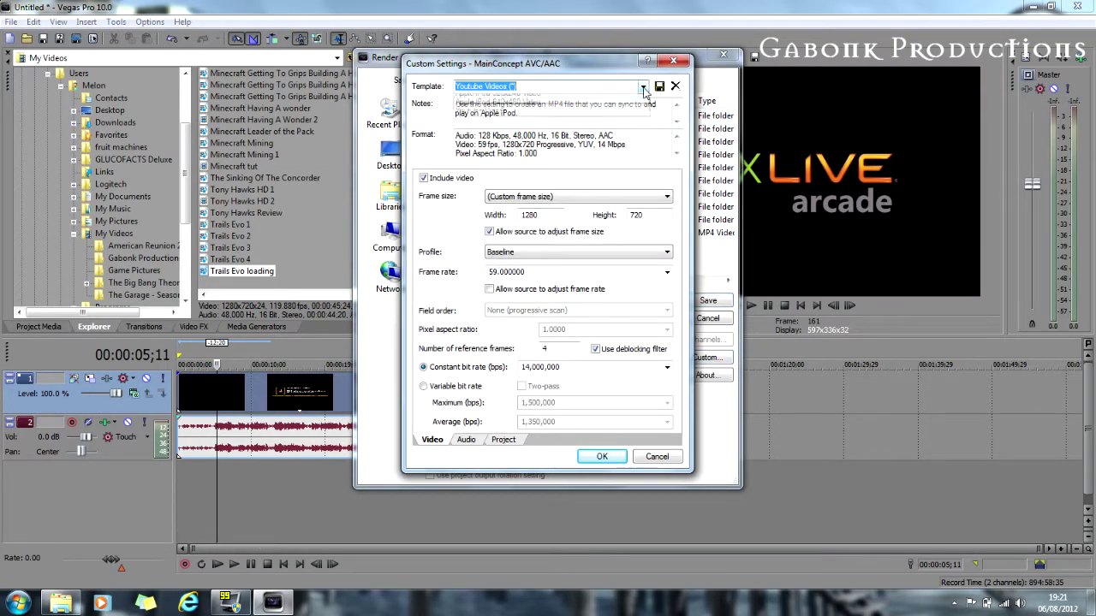
left_click(643, 87)
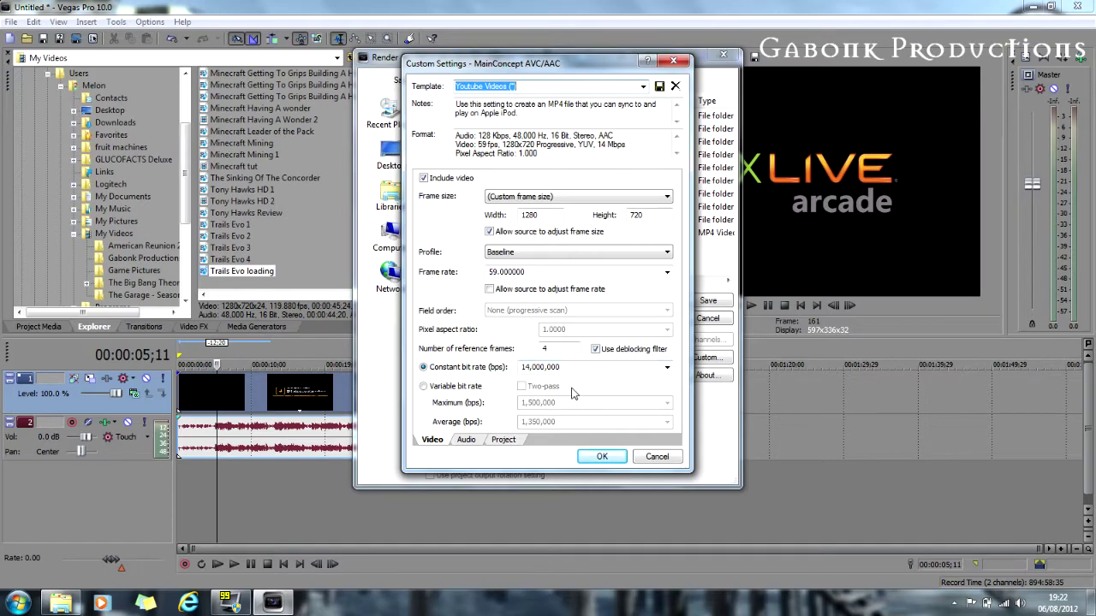
left_click(602, 456)
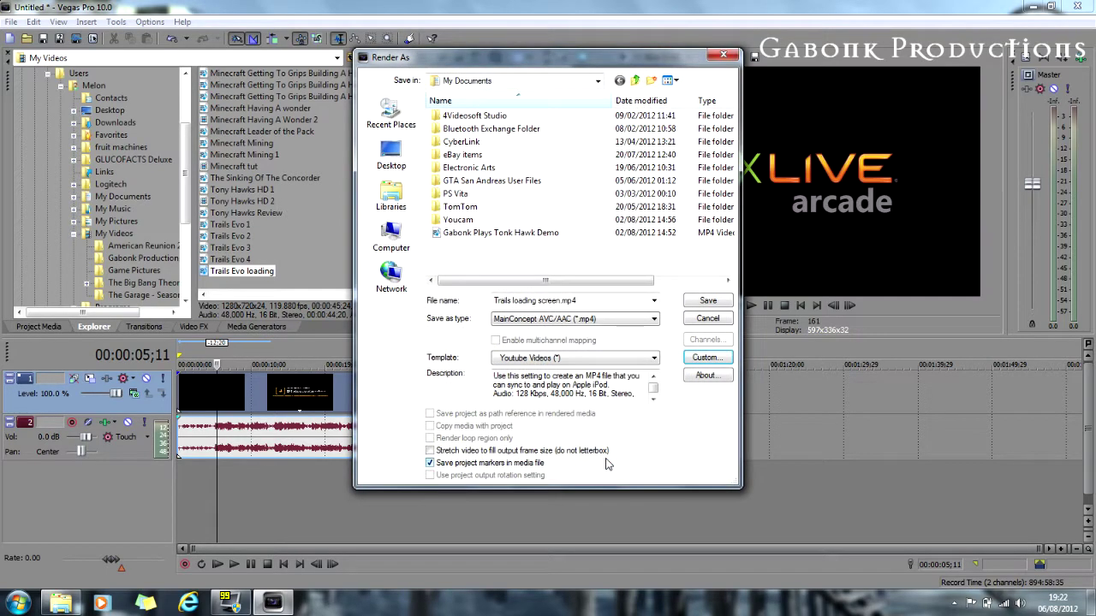
left_click(724, 306)
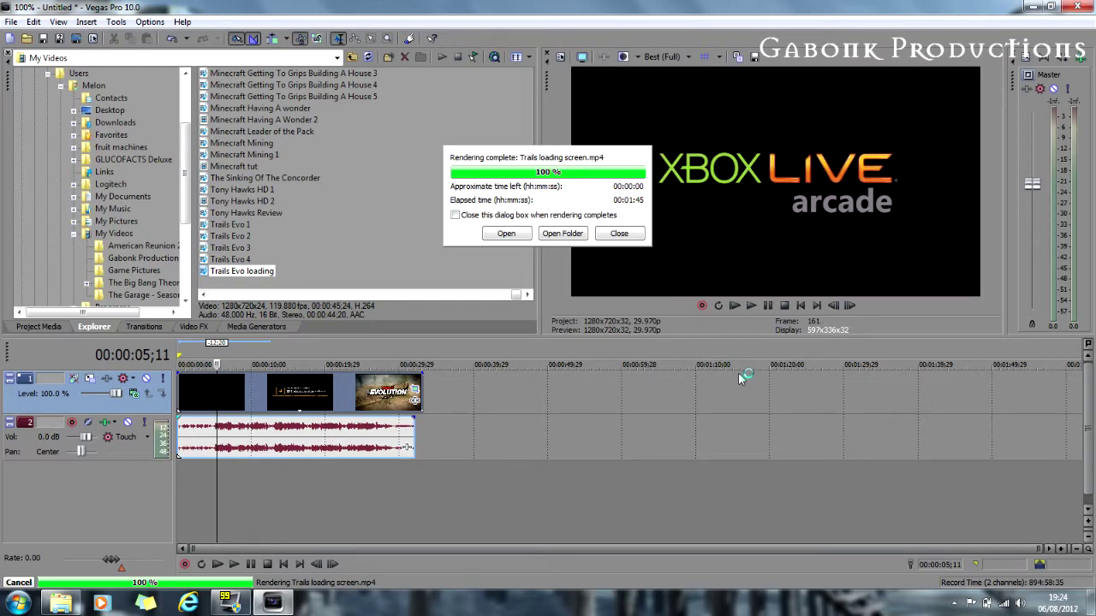
Step: Open the folder of the rendered file, play "Trails loading screen" in full screen to check its quality, and close the player
left_click(560, 236)
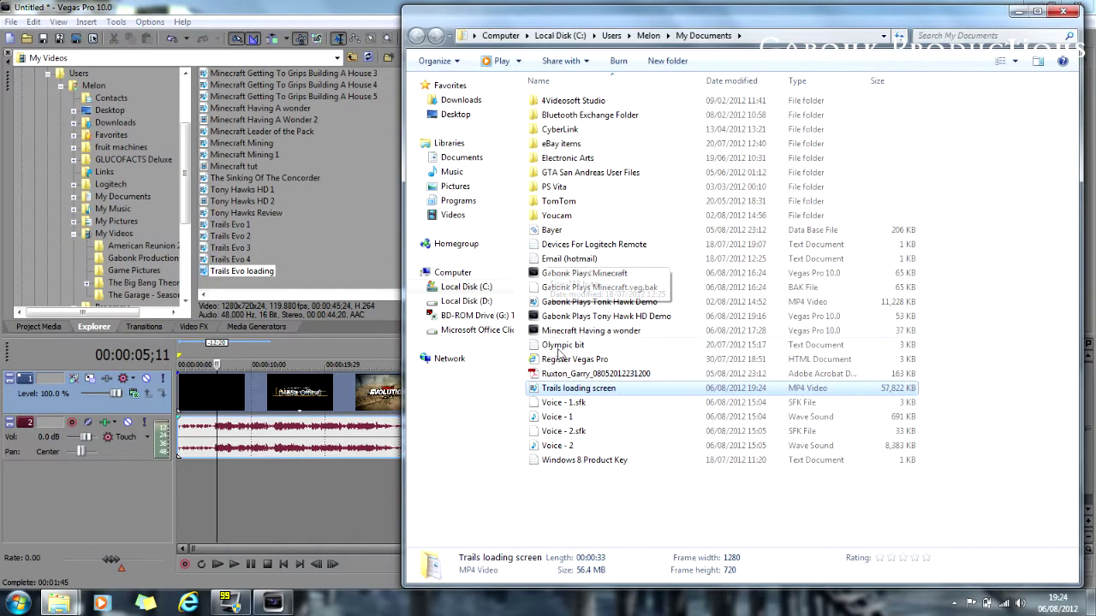
double_click(578, 390)
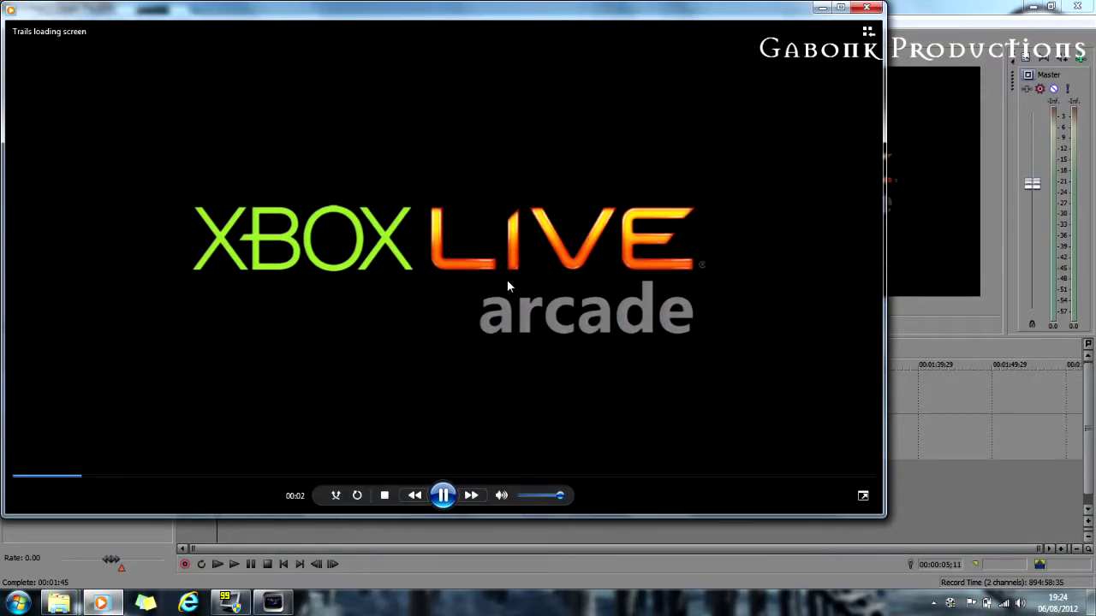
double_click(507, 279)
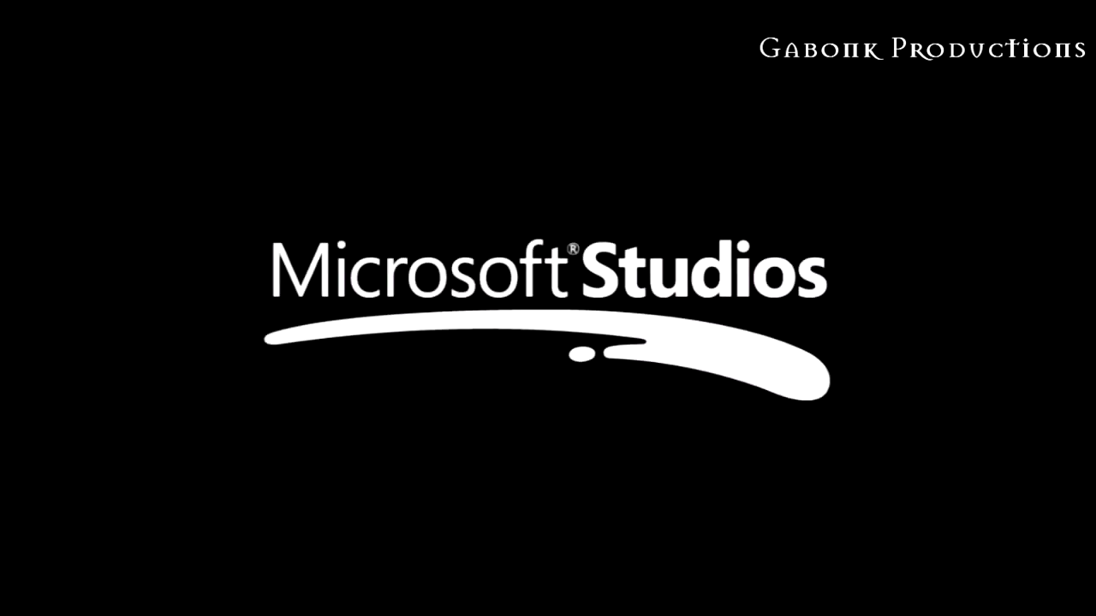
scroll(507, 285, "down", 2)
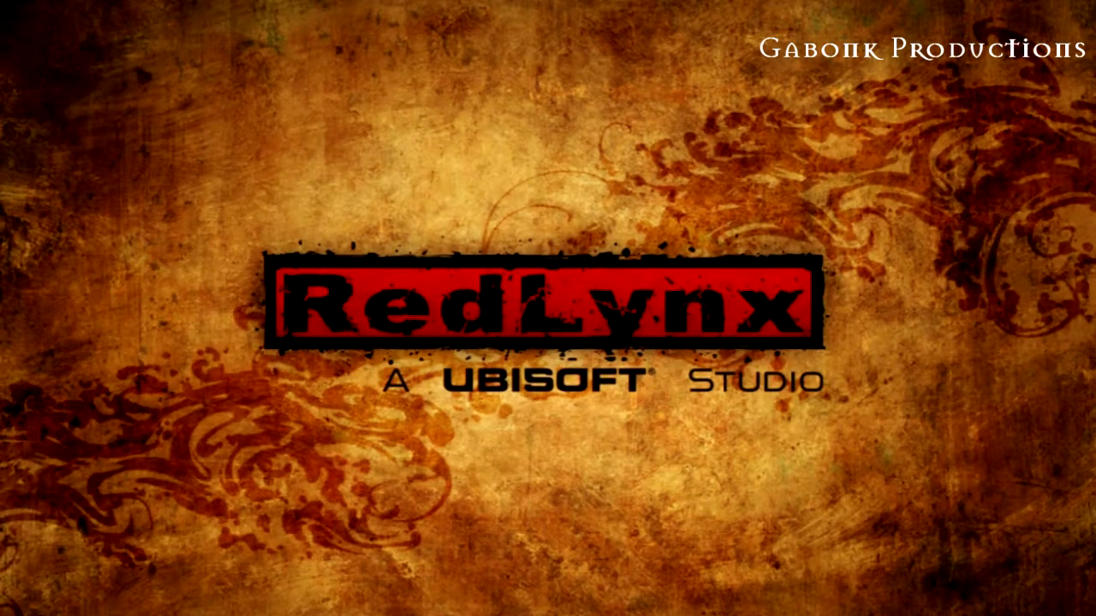
mouse_move(641, 152)
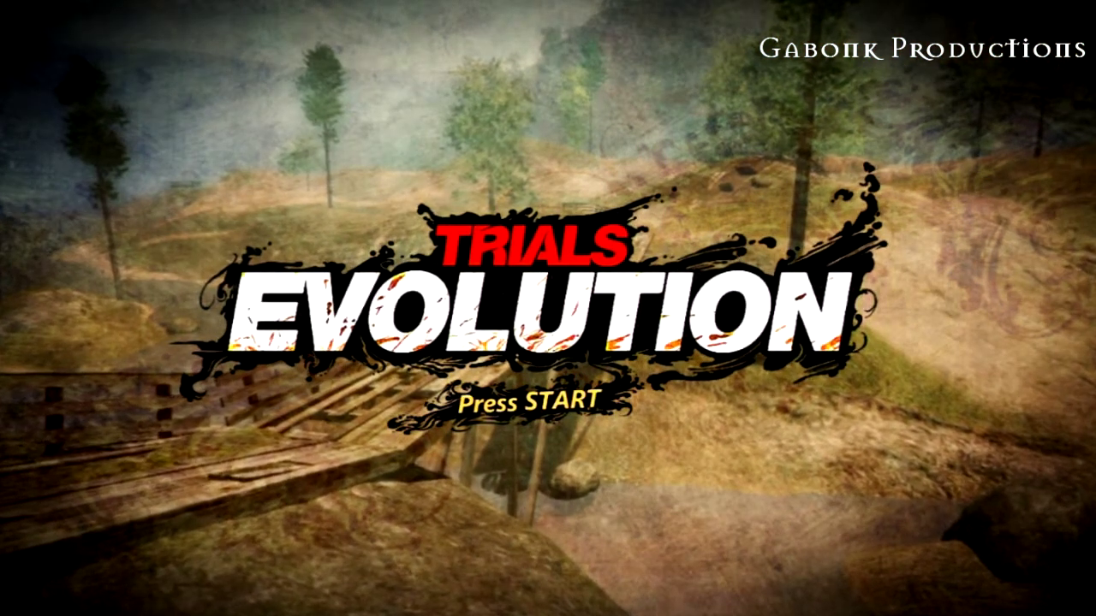
key("Escape")
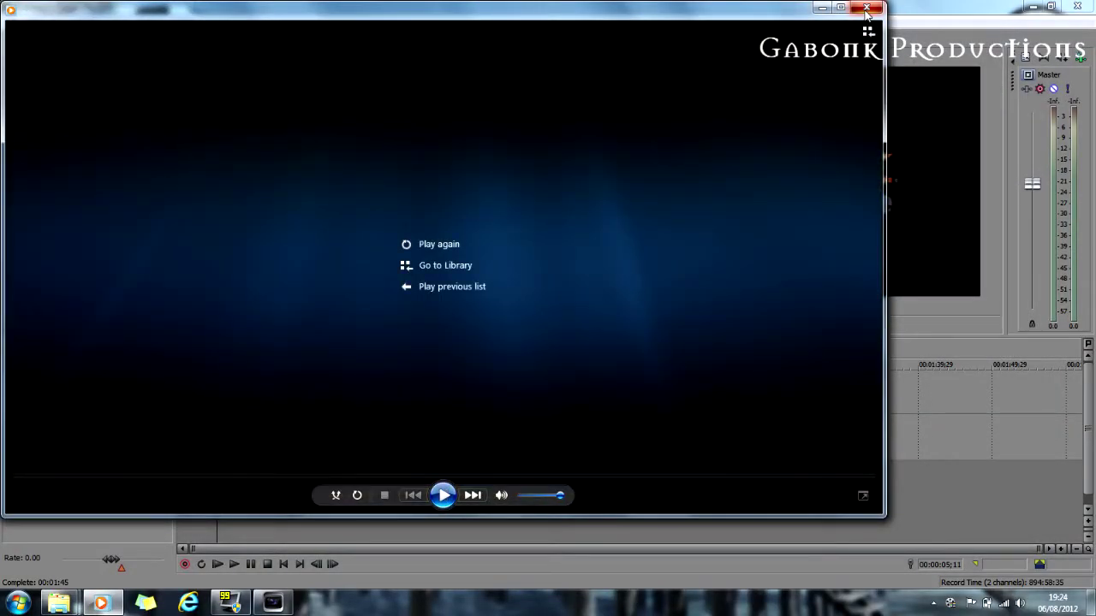
left_click(866, 10)
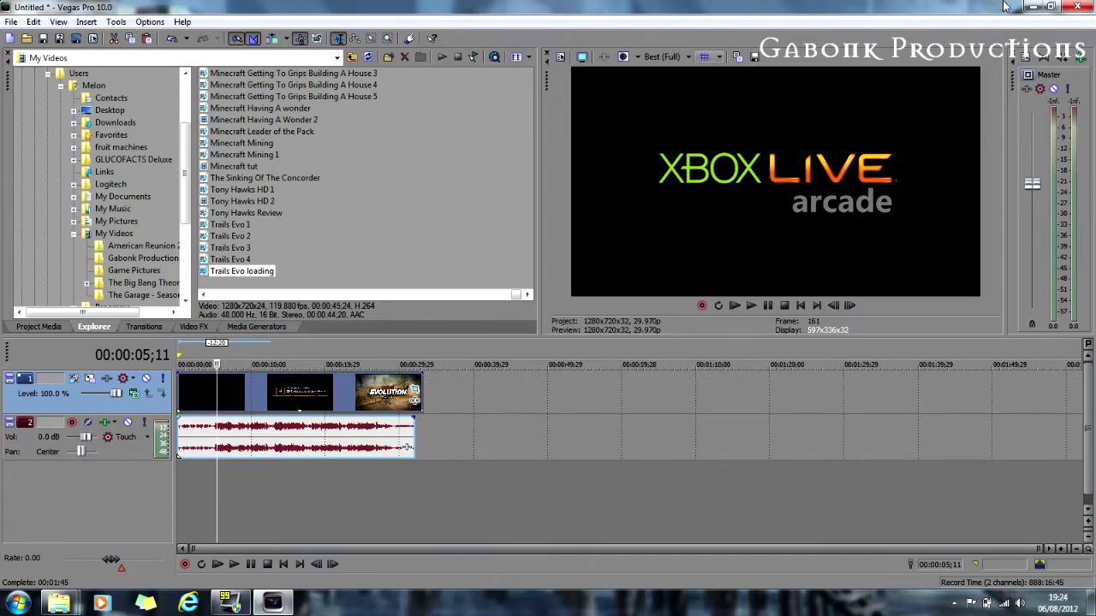
Step: Close Vegas Pro without saving the untitled project
left_click(1077, 6)
left_click(558, 249)
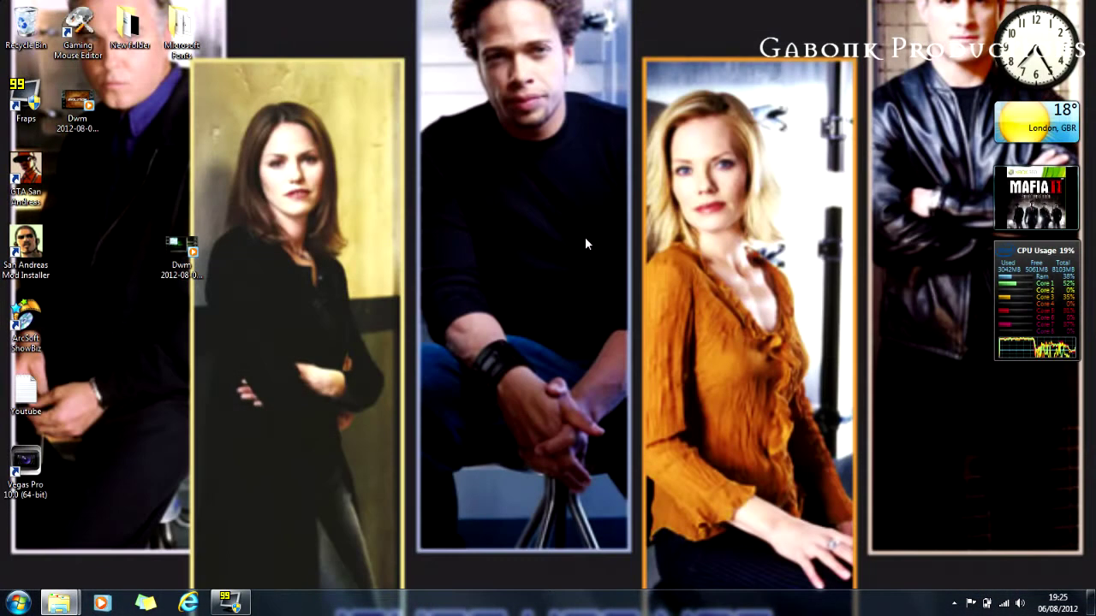